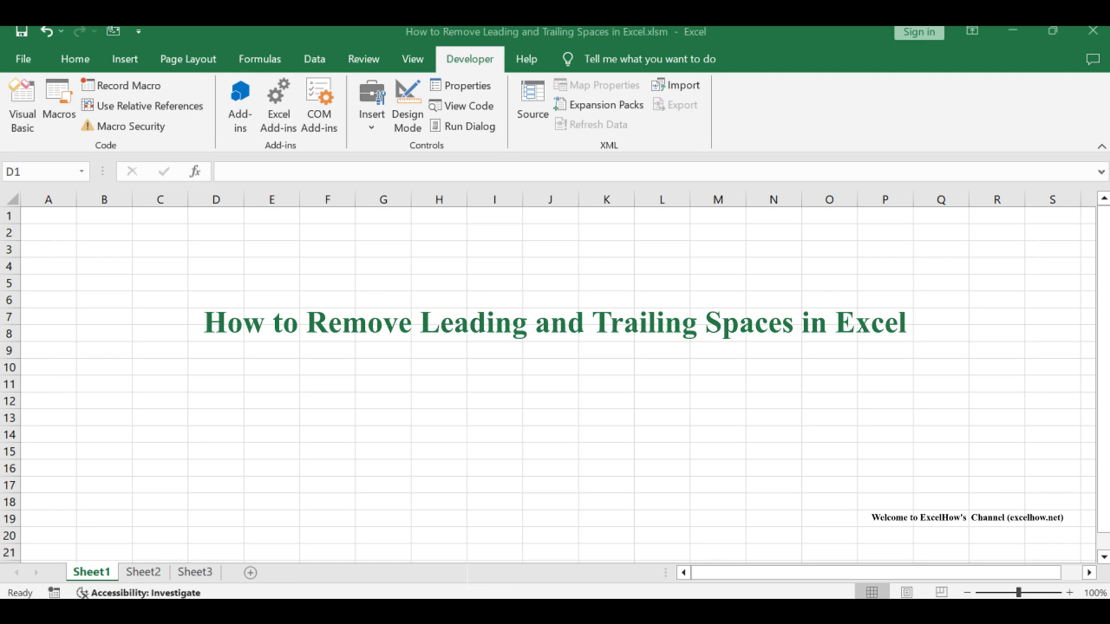
Preview the spaced sample words on Sheet2, then return to the Sheet1 title sheet.
{"action": "key", "text": "ctrl+Page_Down"}
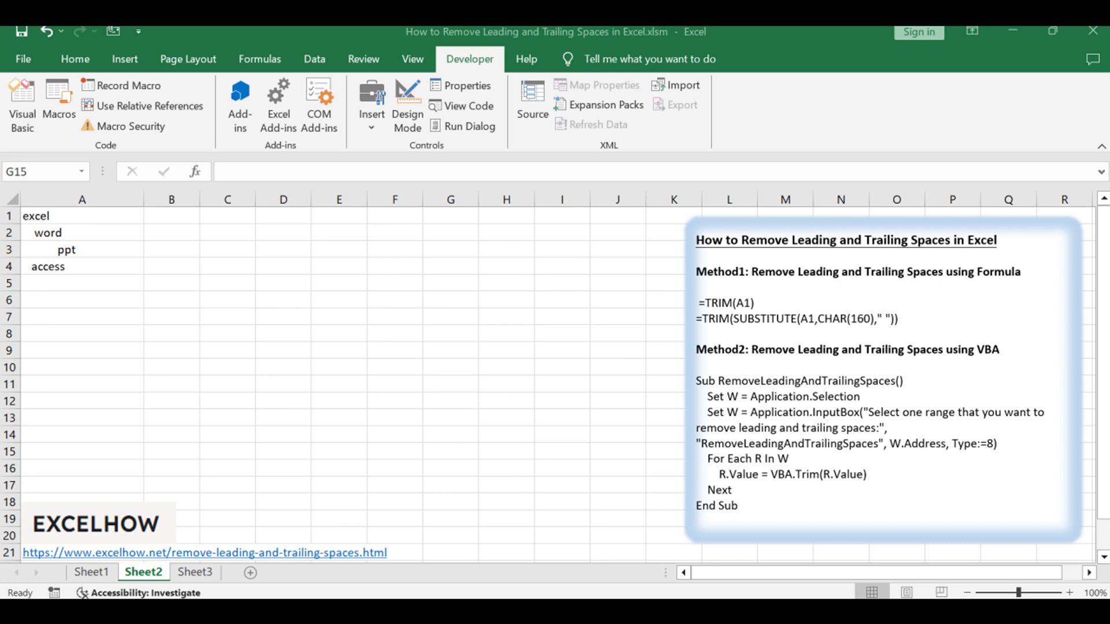
{"action": "key", "text": "ctrl+Page_Up"}
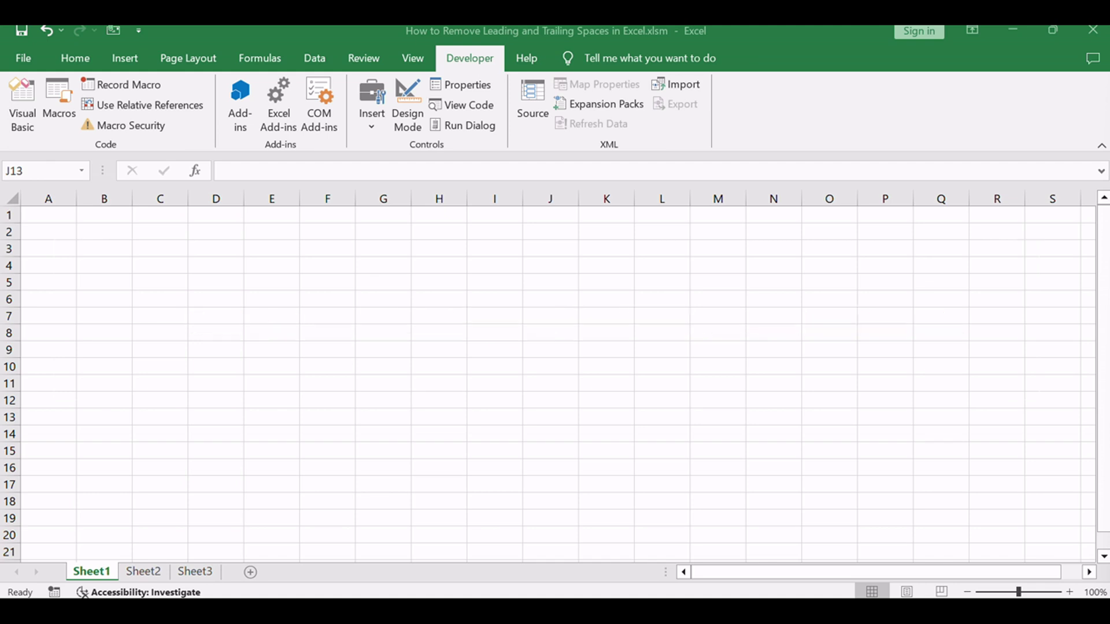
{"action": "left_click", "coordinate": [145, 572]}
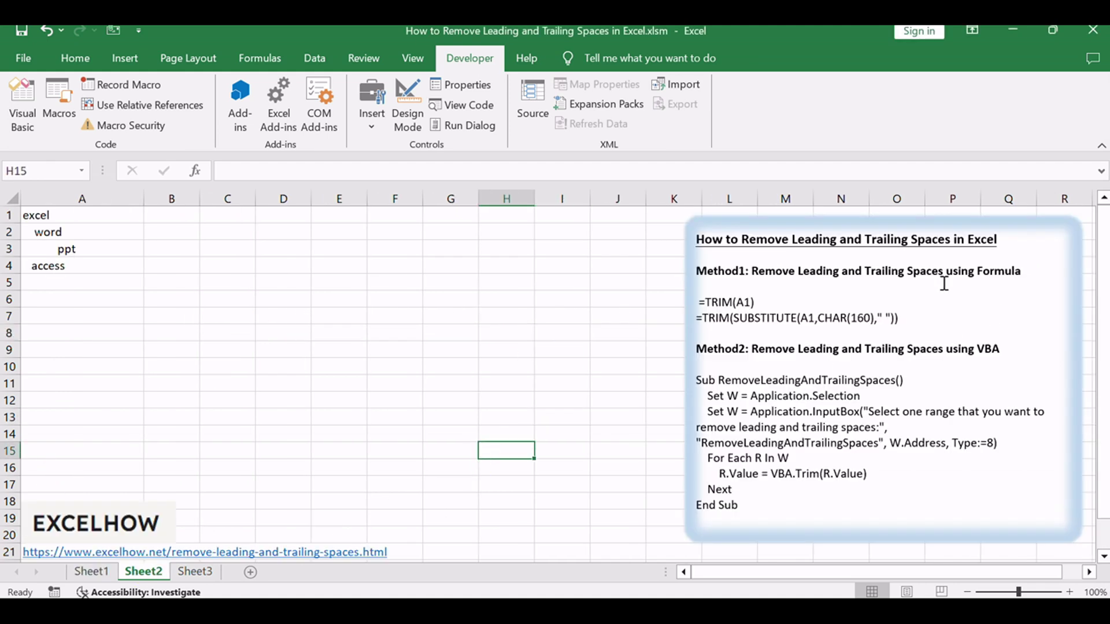
{"action": "left_click_drag", "start_coordinate": [906, 270], "coordinate": [1020, 270]}
{"action": "left_click", "coordinate": [983, 306]}
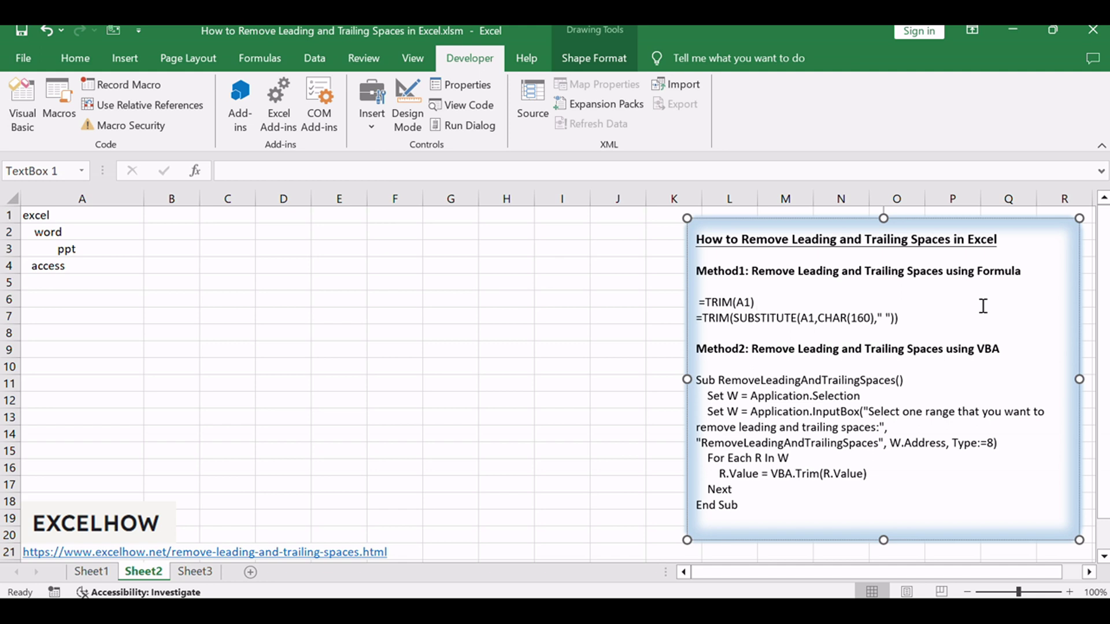
{"action": "left_click", "coordinate": [168, 315]}
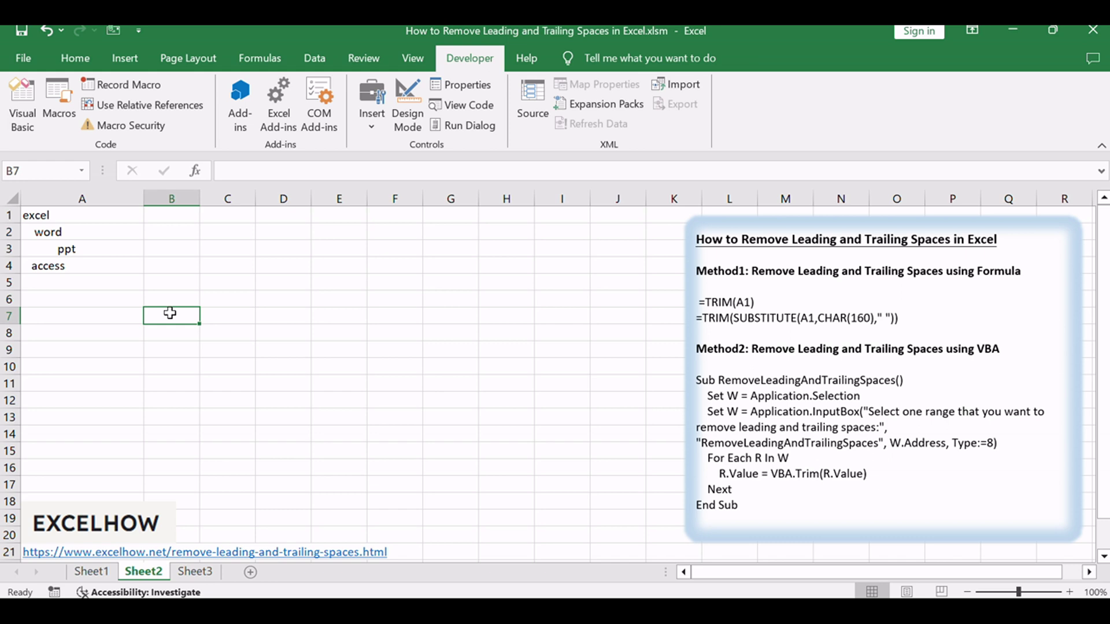
{"action": "left_click", "coordinate": [80, 216]}
{"action": "left_click", "coordinate": [57, 266]}
{"action": "left_click_drag", "start_coordinate": [79, 218], "coordinate": [78, 263]}
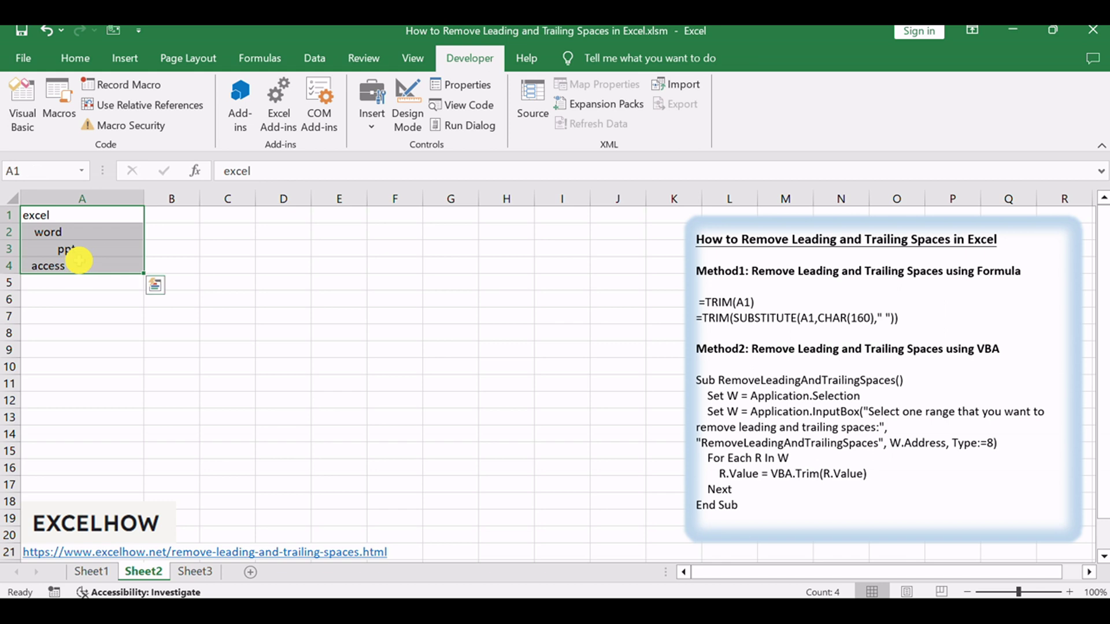
{"action": "left_click", "coordinate": [283, 277]}
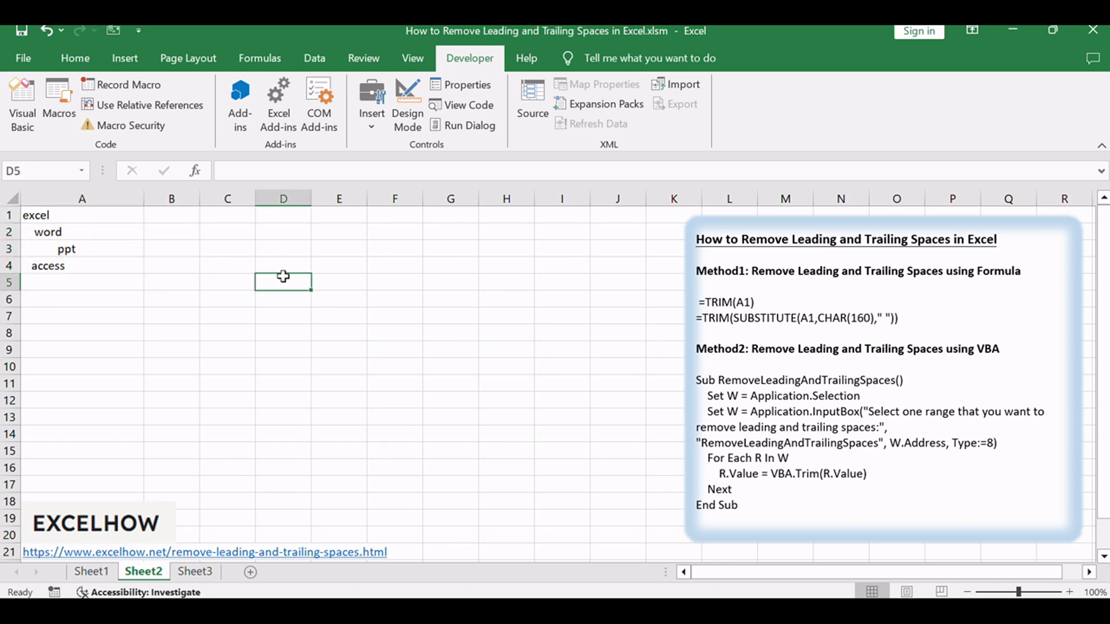
{"action": "left_click", "coordinate": [725, 312]}
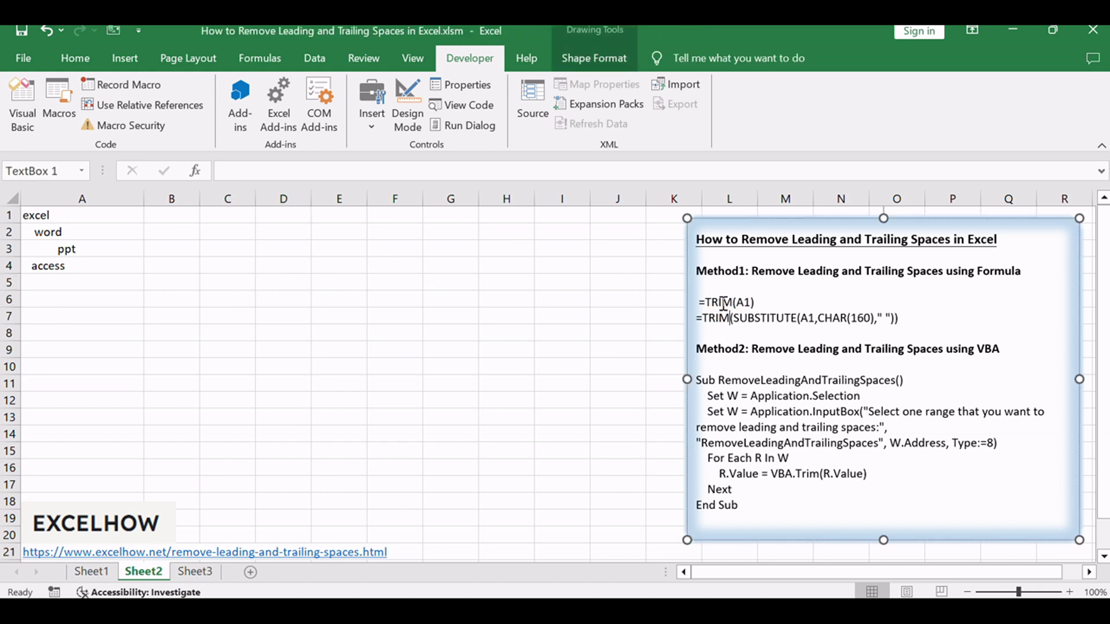
{"action": "double_click", "coordinate": [723, 302]}
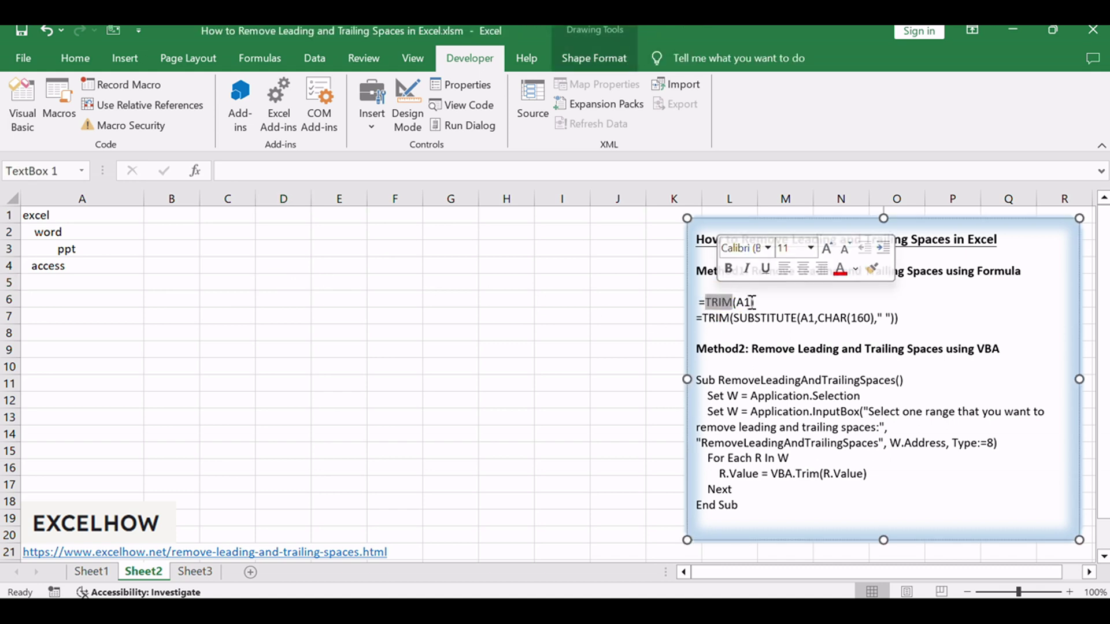
{"action": "left_click", "coordinate": [399, 298]}
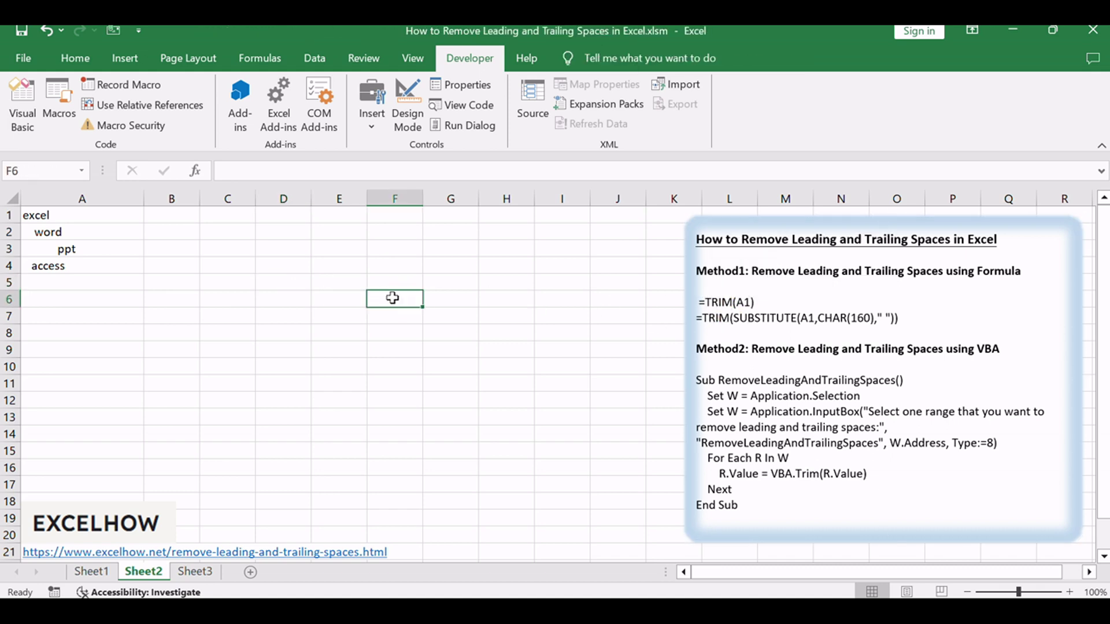
{"action": "left_click", "coordinate": [100, 214]}
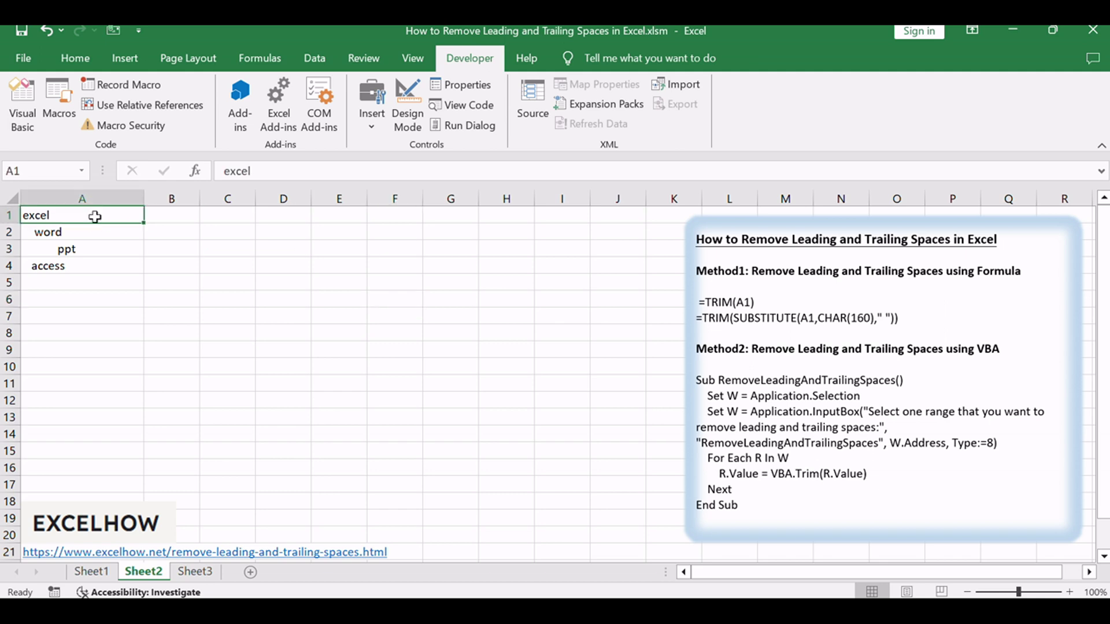
Enter =TRIM(A1) in B1 and fill it down through B4.
{"action": "left_click", "coordinate": [168, 219]}
{"action": "double_click", "coordinate": [176, 214]}
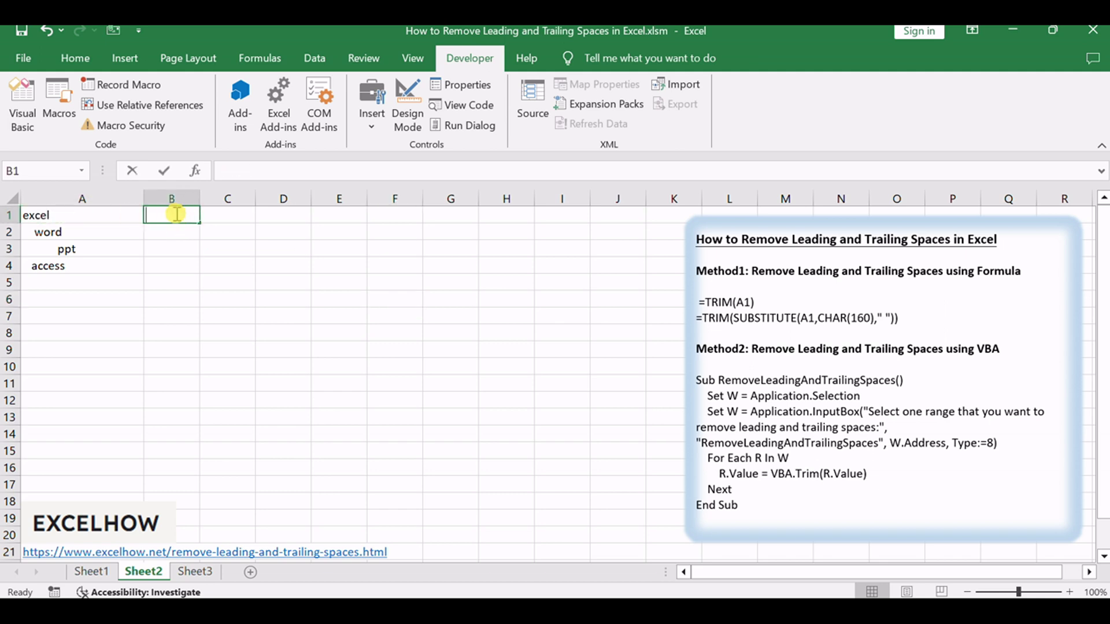
{"action": "type", "text": "=TRIM(A1)"}
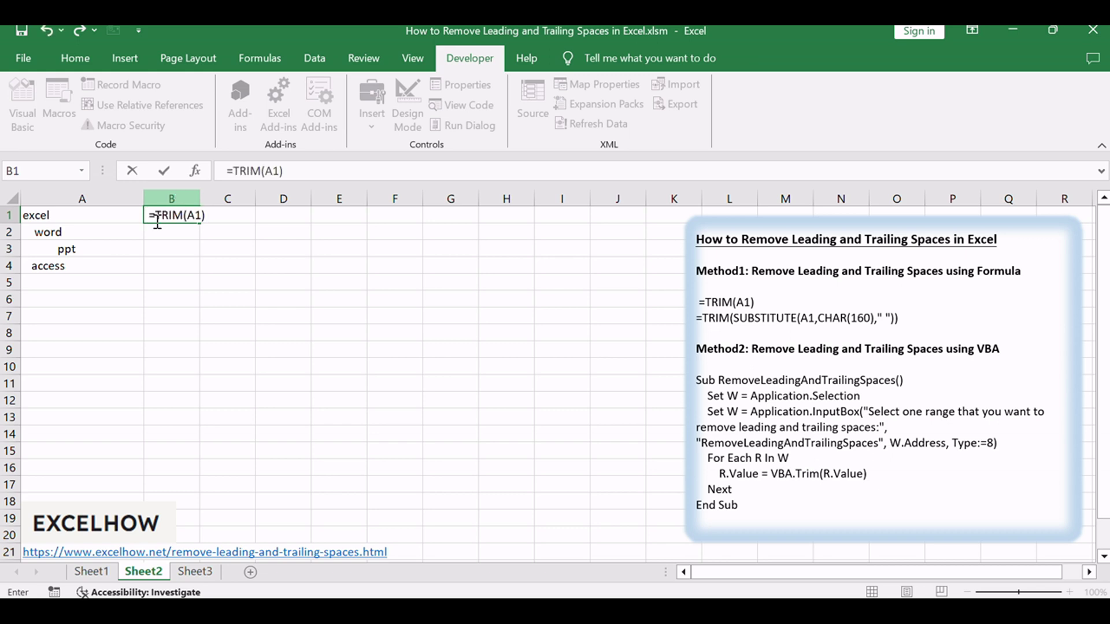
{"action": "left_click", "coordinate": [324, 166]}
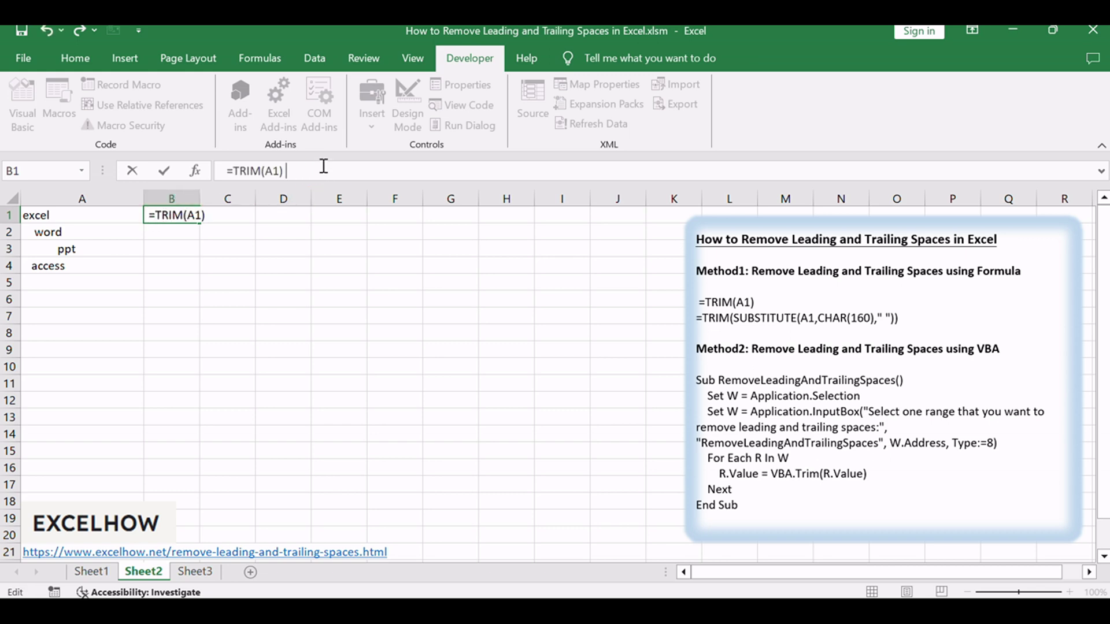
{"action": "key", "text": "Return"}
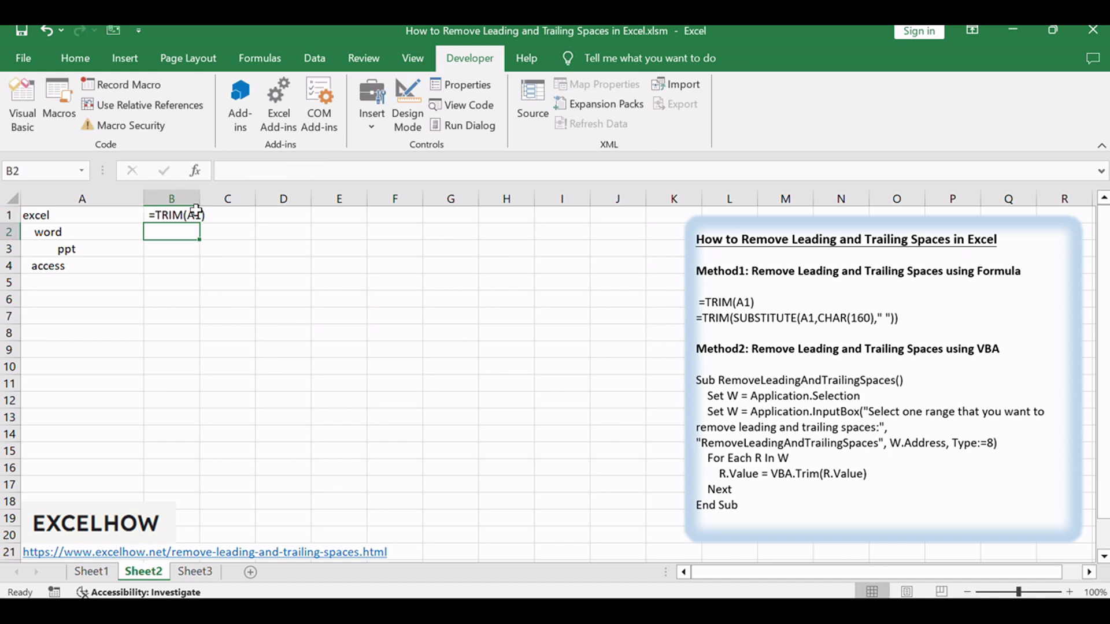
{"action": "key", "text": "ctrl+z"}
{"action": "left_click", "coordinate": [226, 171]}
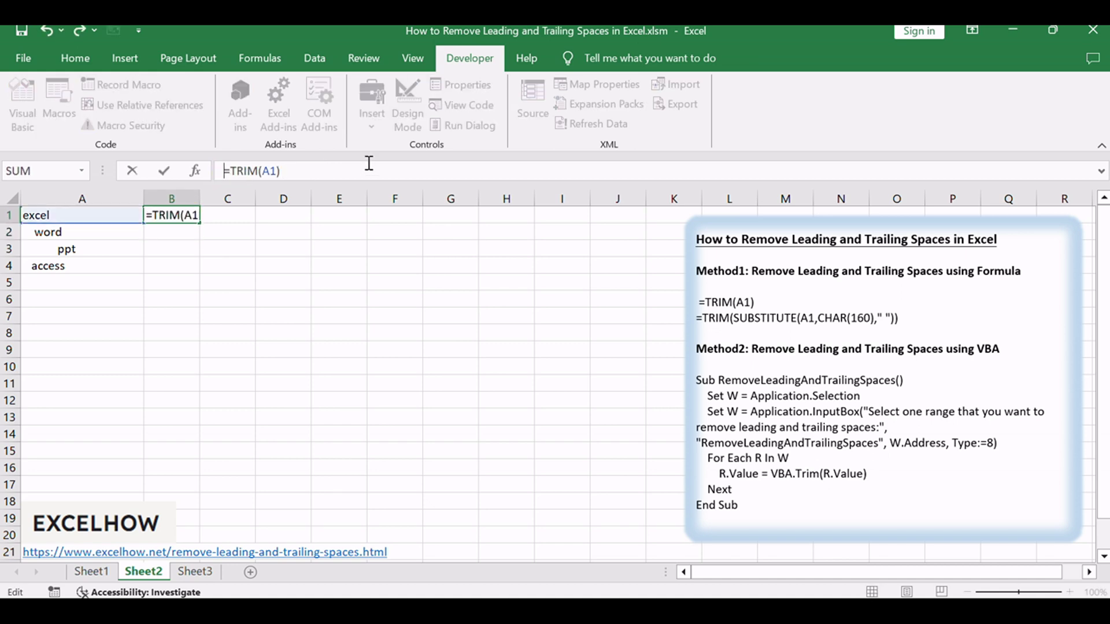
{"action": "key", "text": "Return"}
{"action": "left_click", "coordinate": [190, 218]}
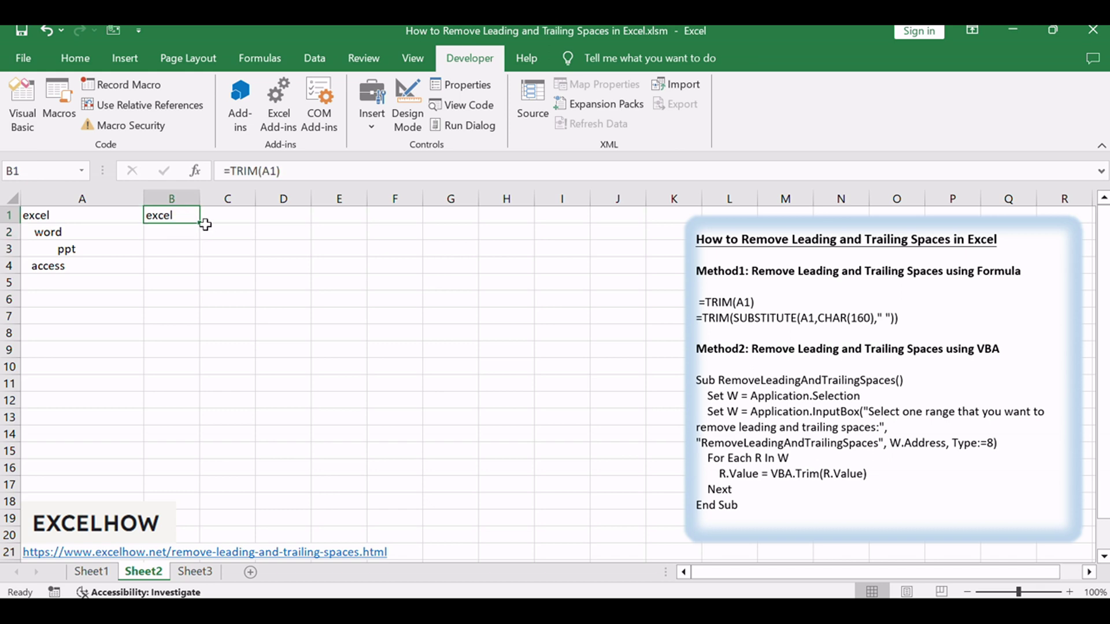
{"action": "left_click_drag", "start_coordinate": [199, 222], "coordinate": [196, 269]}
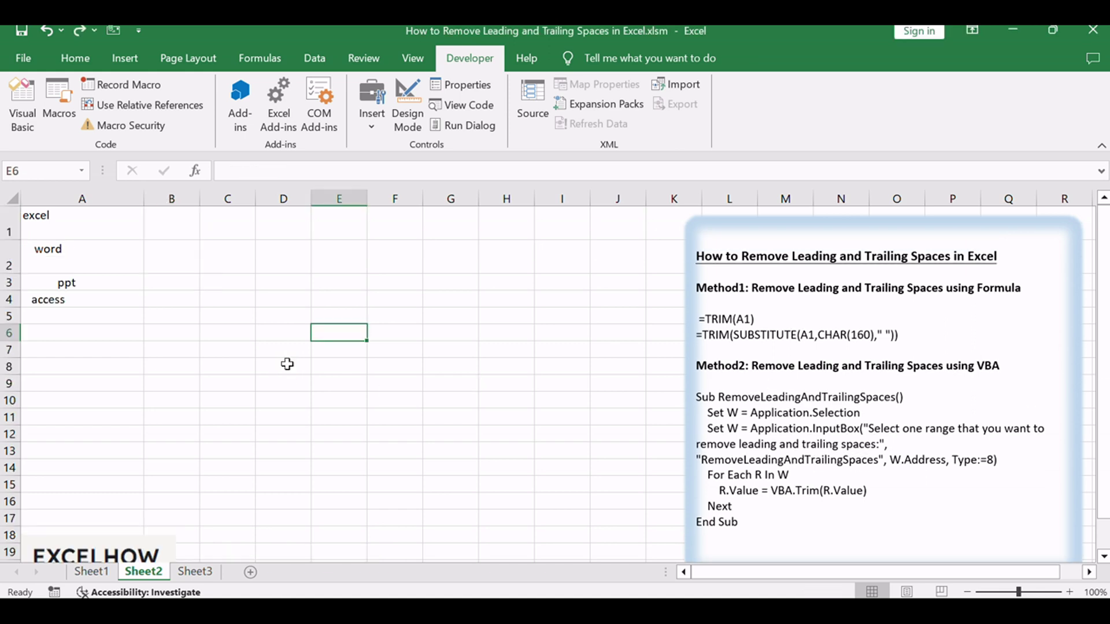
Check the spaced words in A1:A2, then copy the TRIM(SUBSTITUTE(A1,CHAR(160)," ")) formula from the notes into B1.
{"action": "left_click", "coordinate": [79, 231]}
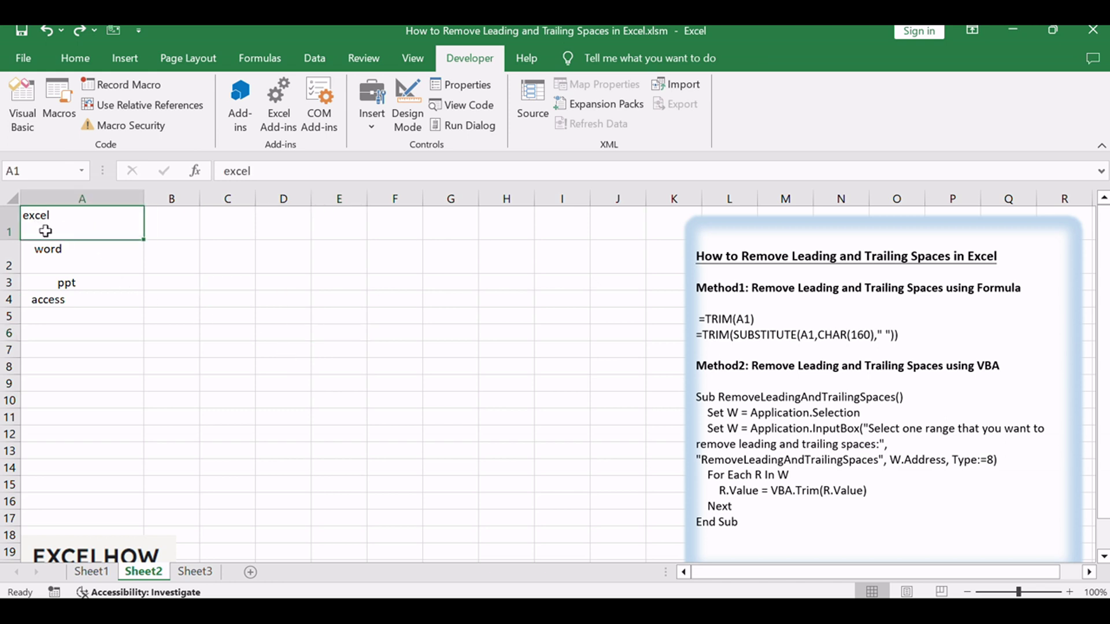
{"action": "left_click", "coordinate": [64, 261]}
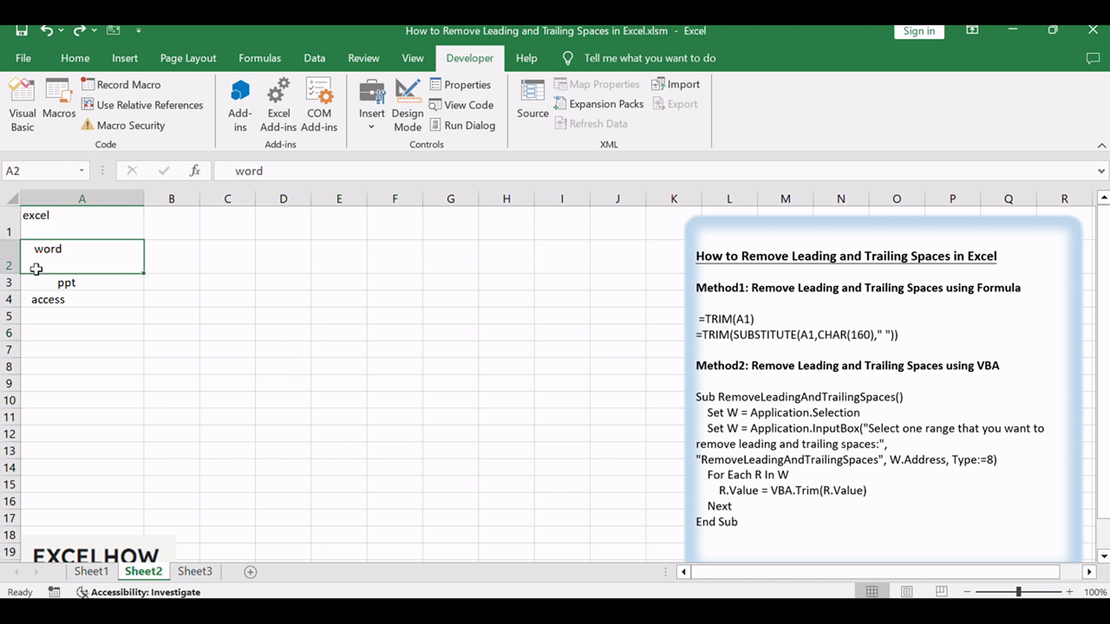
{"action": "left_click", "coordinate": [174, 248]}
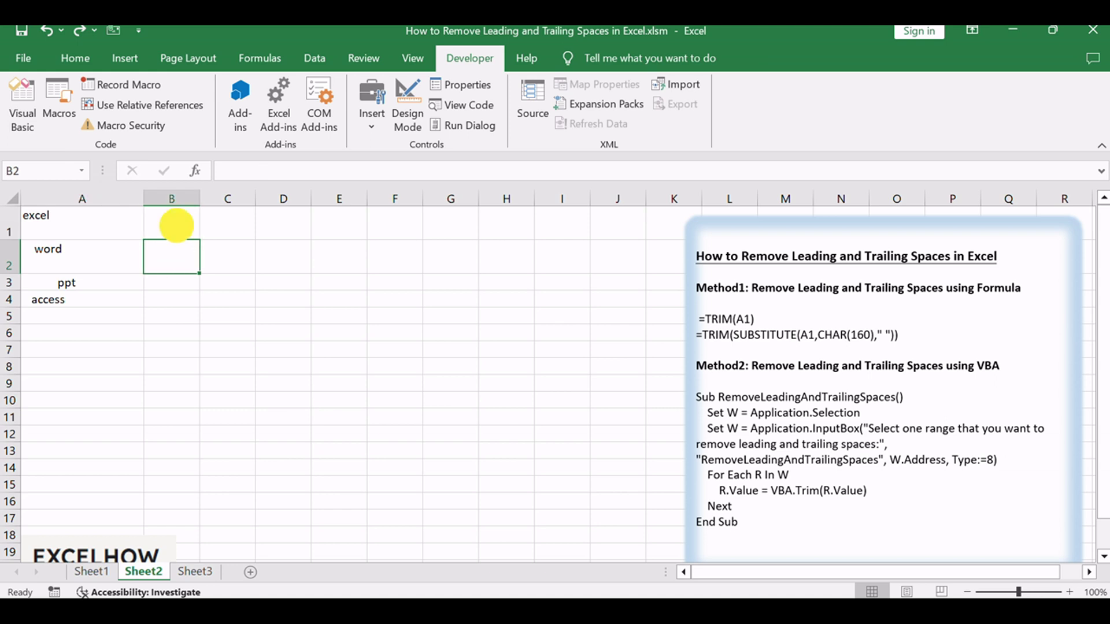
{"action": "left_click", "coordinate": [176, 225]}
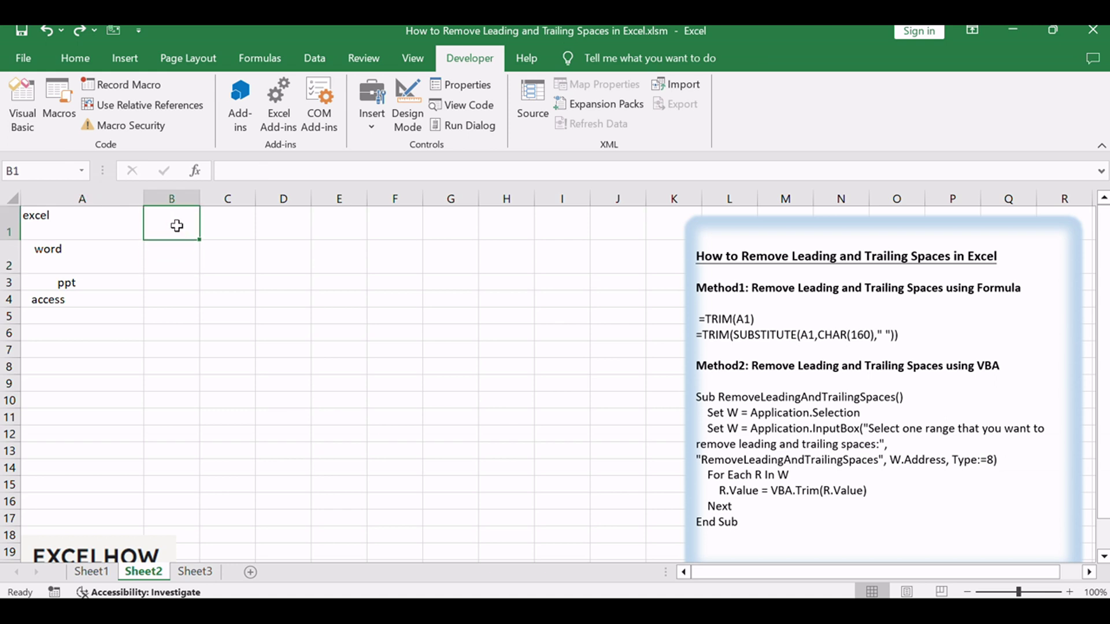
{"action": "double_click", "coordinate": [744, 336]}
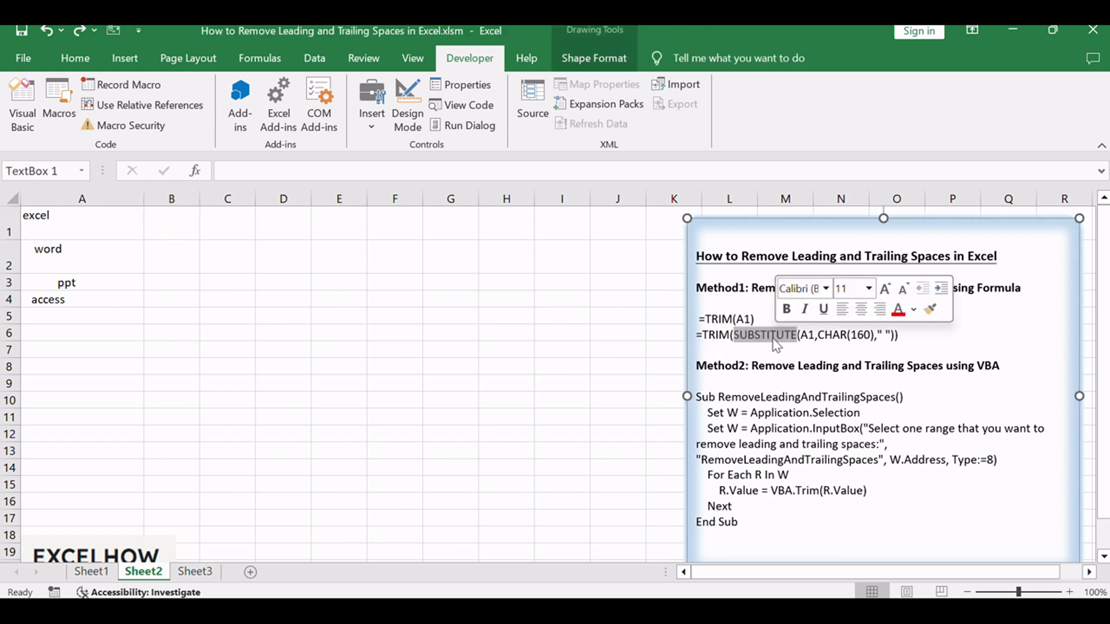
{"action": "triple_click", "coordinate": [720, 334]}
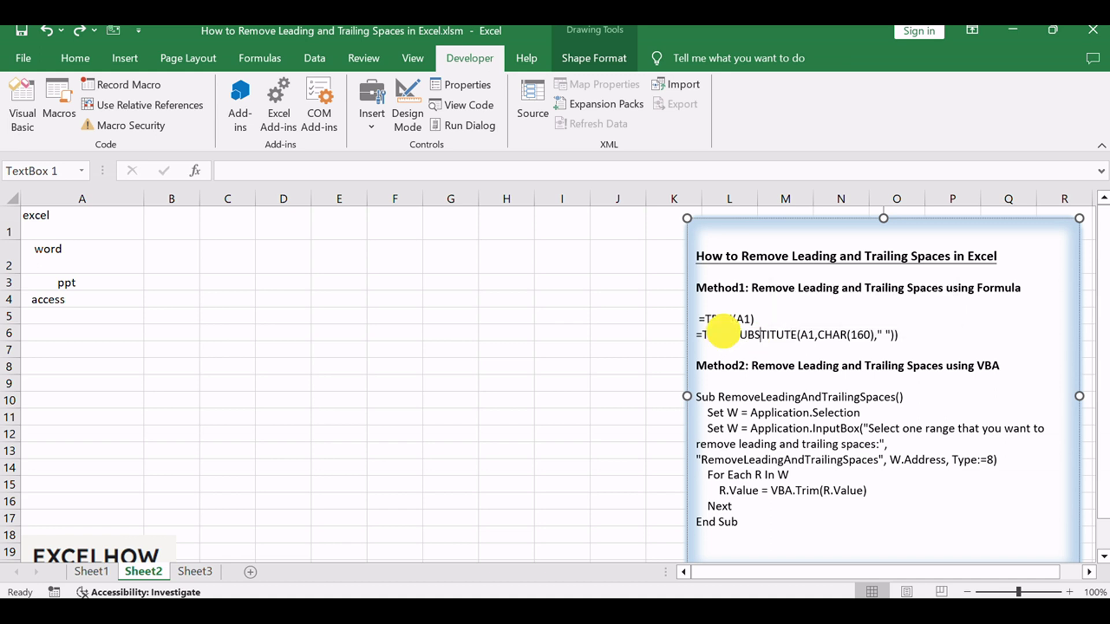
{"action": "key", "text": "ctrl+c"}
{"action": "left_click", "coordinate": [166, 226]}
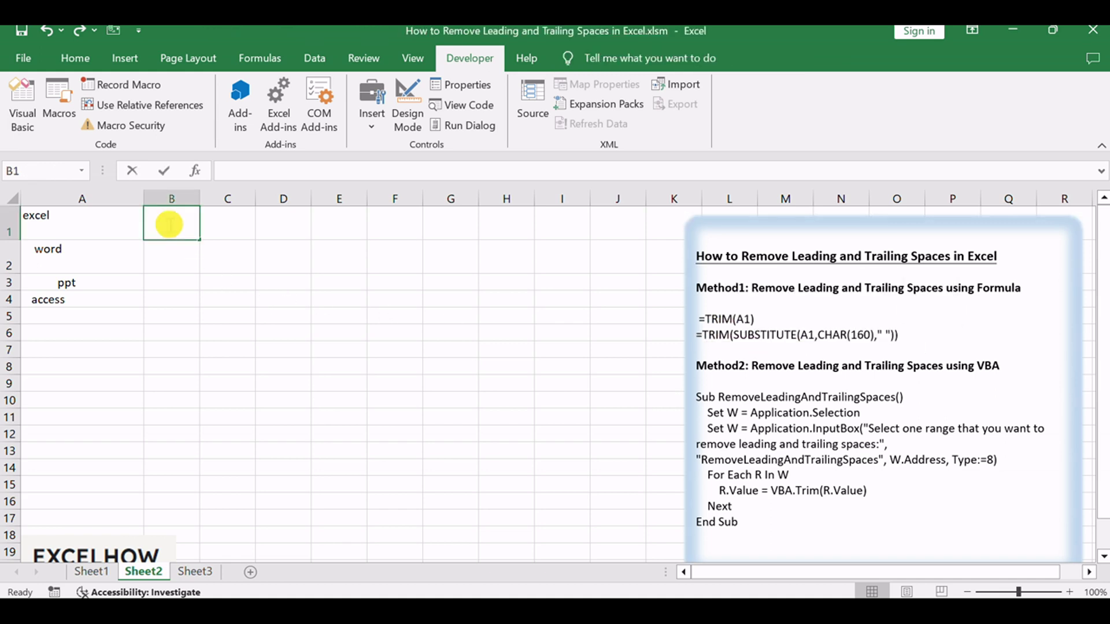
{"action": "key", "text": "ctrl+v"}
Point out the SUBSTITUTE and CHAR(160) parts, commit the B1 formula, and fill it down to B4.
{"action": "left_click", "coordinate": [258, 226]}
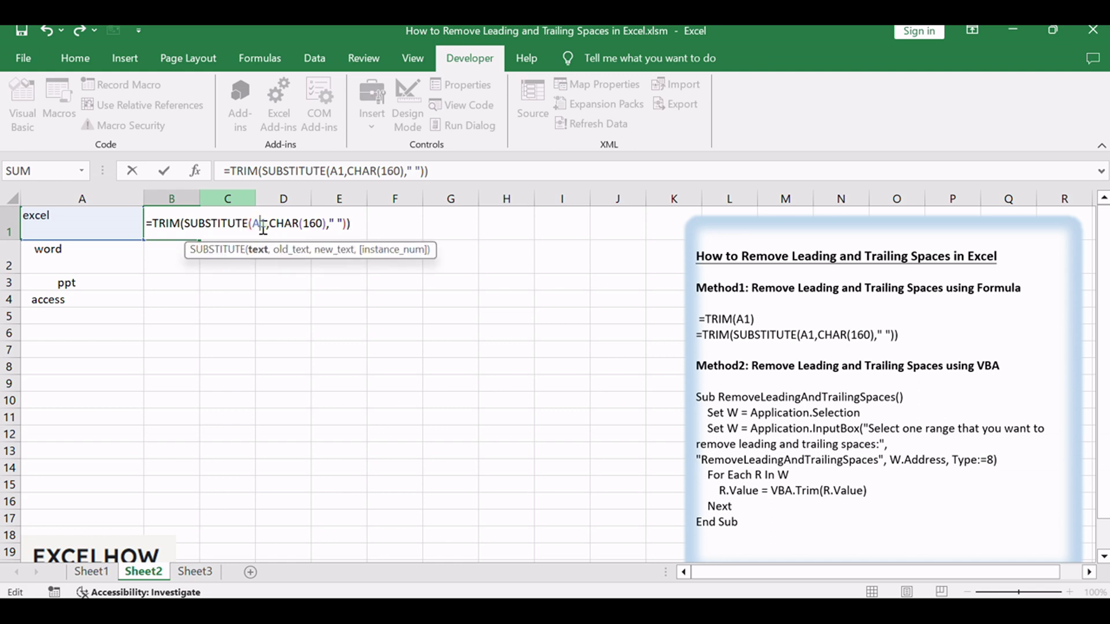
{"action": "left_click", "coordinate": [284, 224]}
{"action": "left_click", "coordinate": [317, 226]}
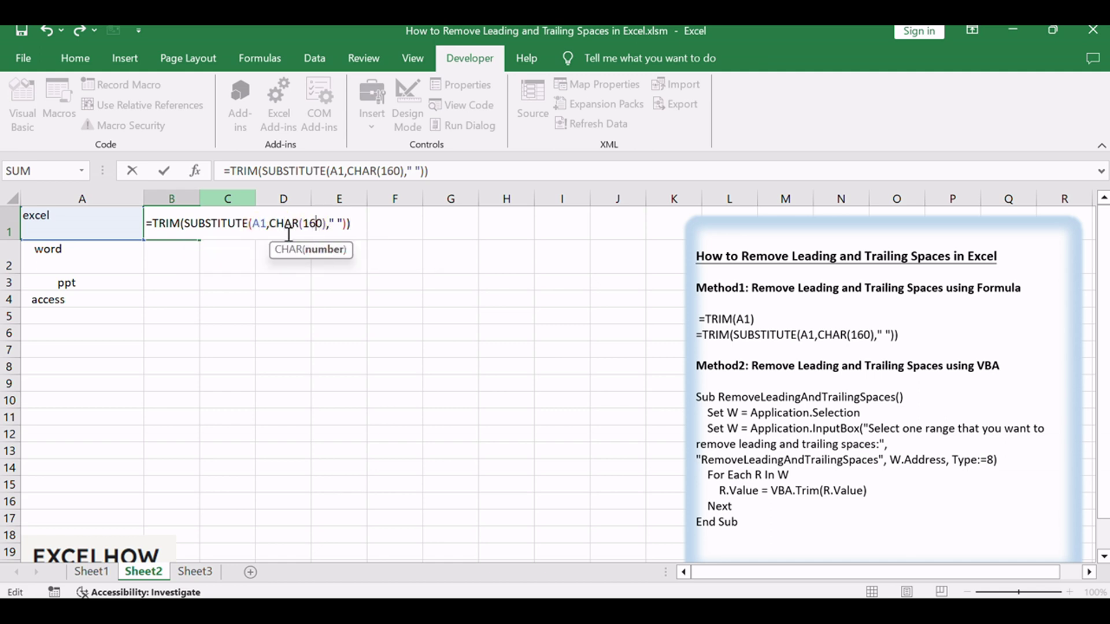
{"action": "left_click_drag", "start_coordinate": [269, 224], "coordinate": [328, 223]}
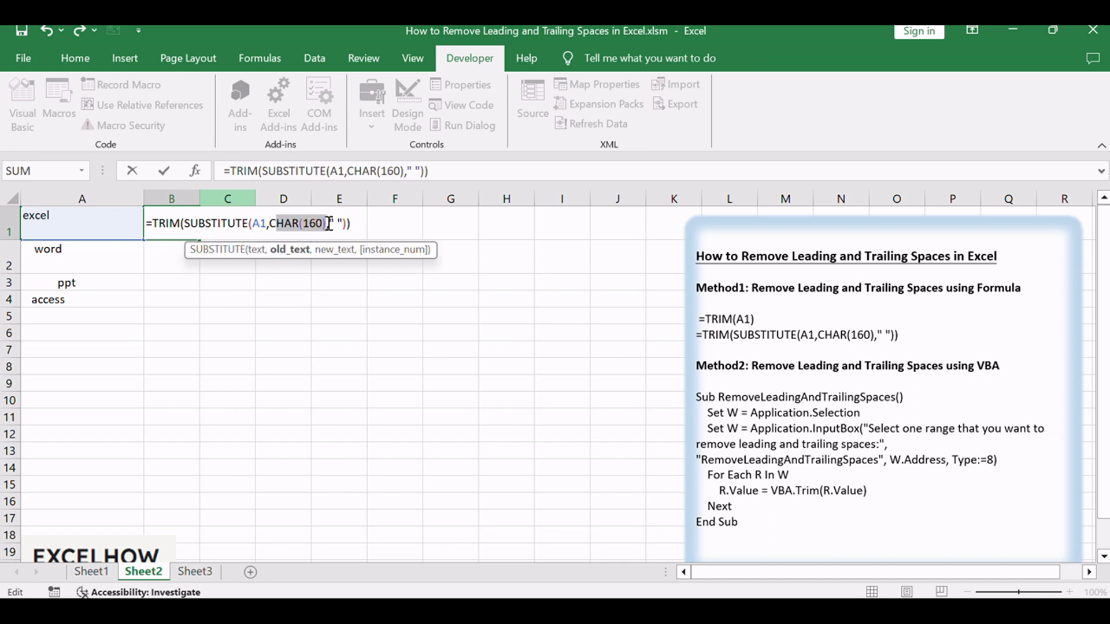
{"action": "left_click_drag", "start_coordinate": [185, 224], "coordinate": [249, 224]}
{"action": "left_click", "coordinate": [460, 170]}
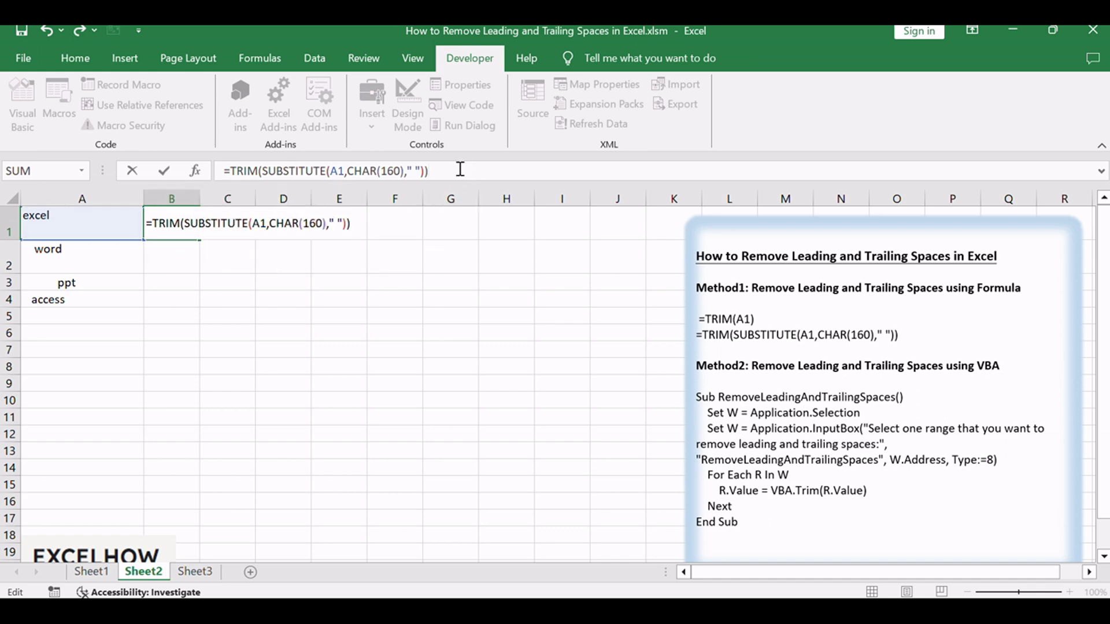
{"action": "key", "text": "Return"}
{"action": "left_click", "coordinate": [169, 220]}
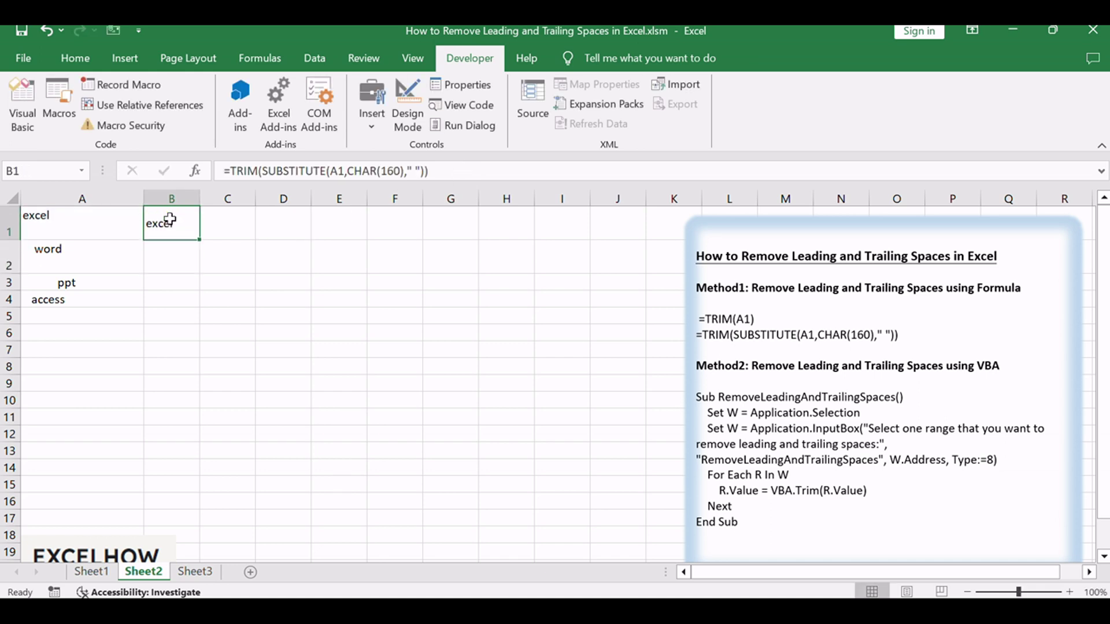
{"action": "left_click_drag", "start_coordinate": [199, 238], "coordinate": [195, 298]}
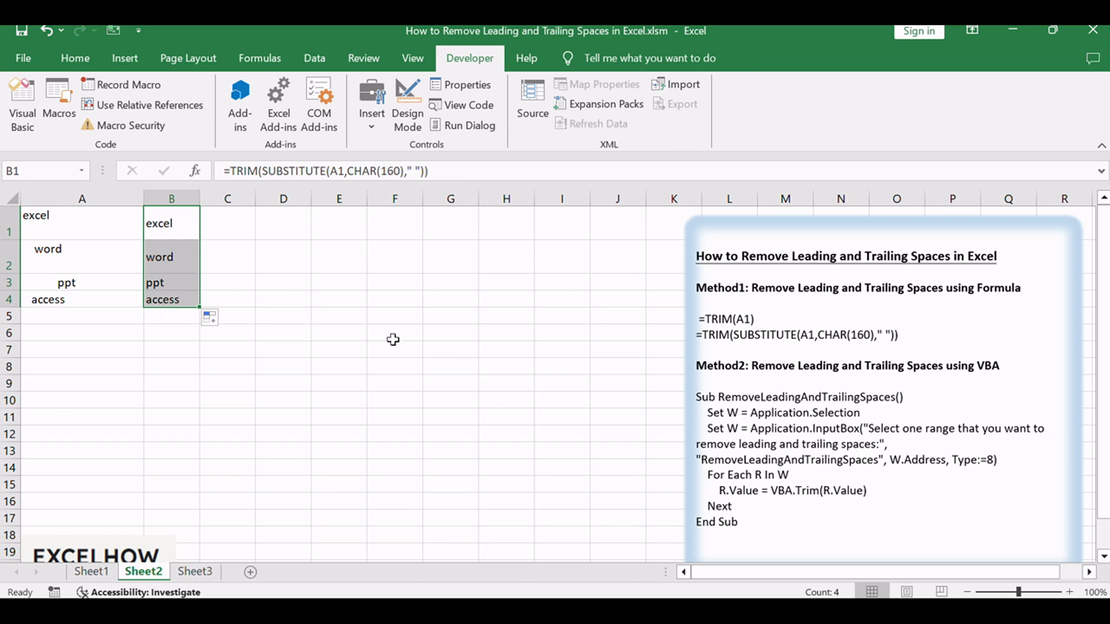
{"action": "left_click", "coordinate": [791, 286]}
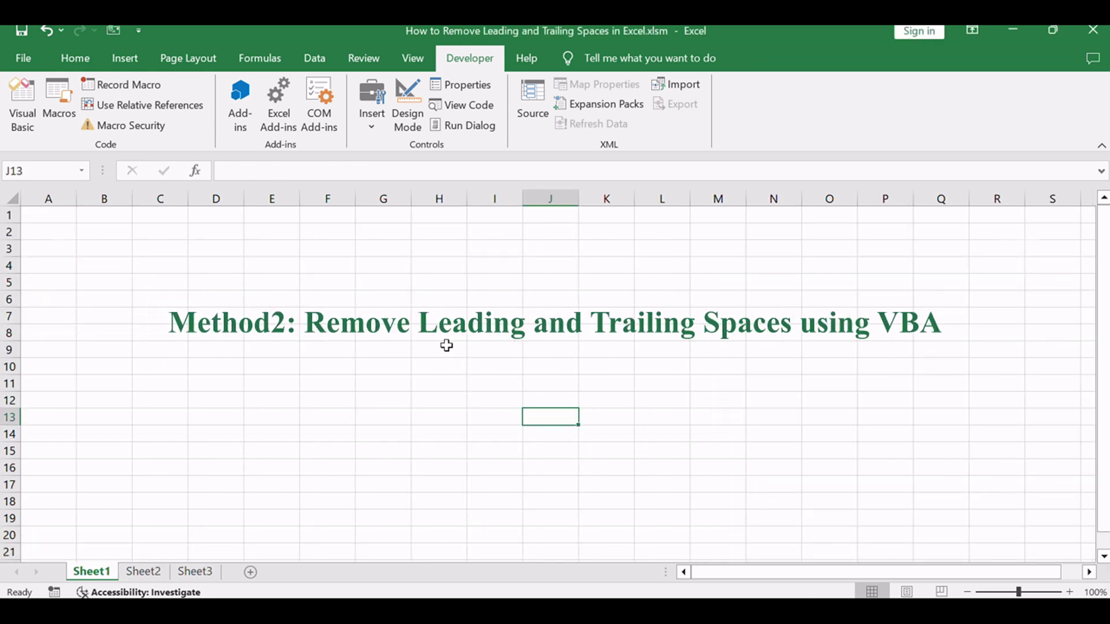
On Sheet2, review the RemoveSpaces VBA code in the notes box beside A1:A4.
{"action": "left_click", "coordinate": [154, 571]}
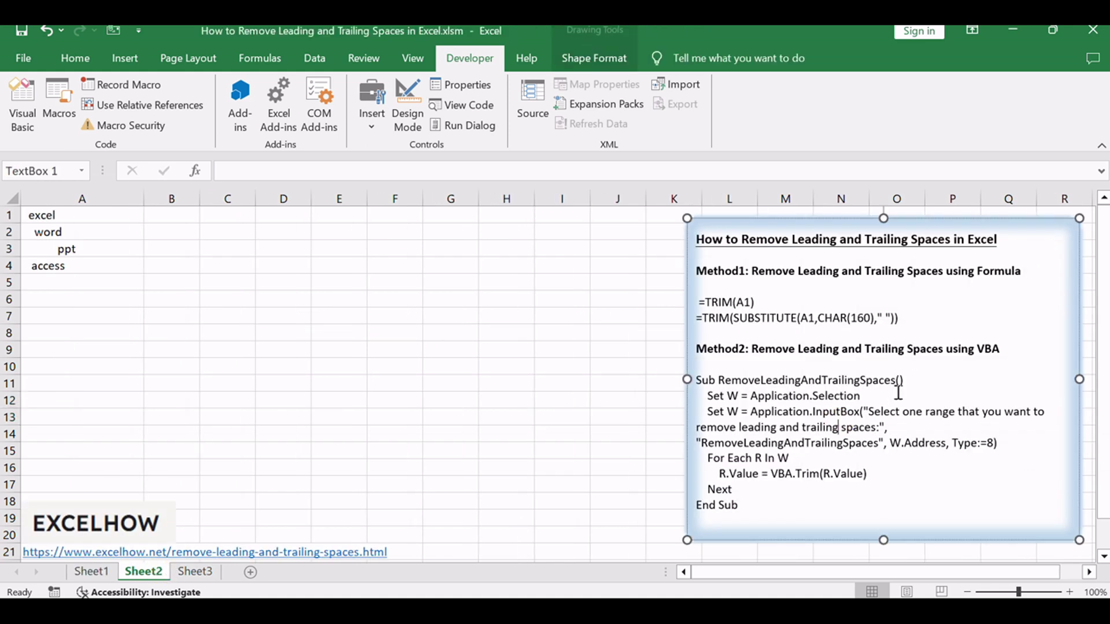
{"action": "left_click", "coordinate": [946, 394]}
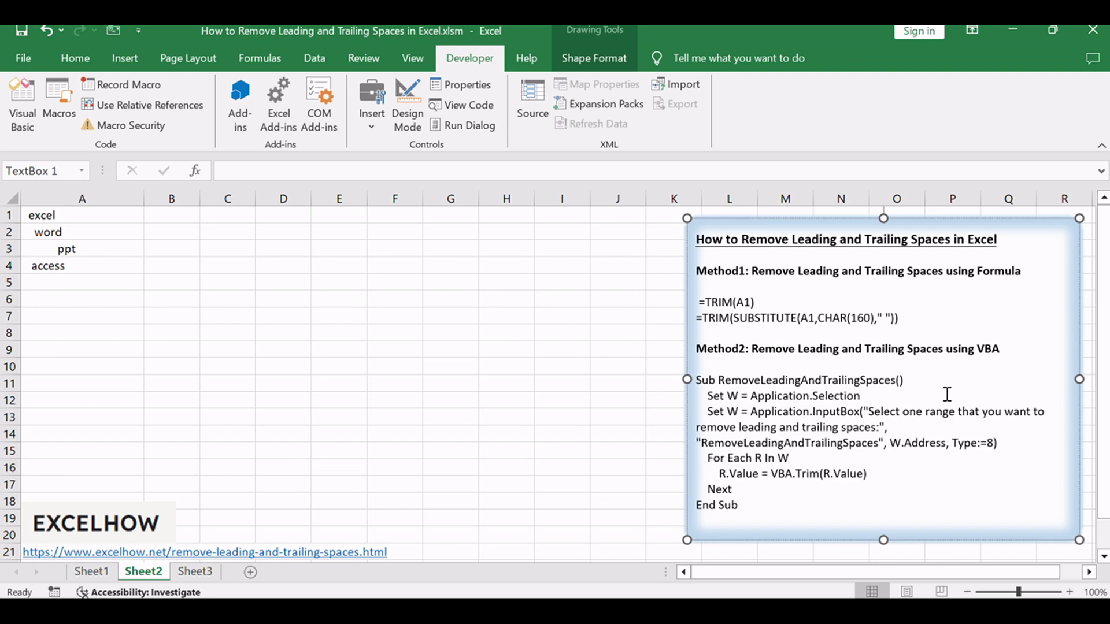
{"action": "left_click", "coordinate": [396, 436]}
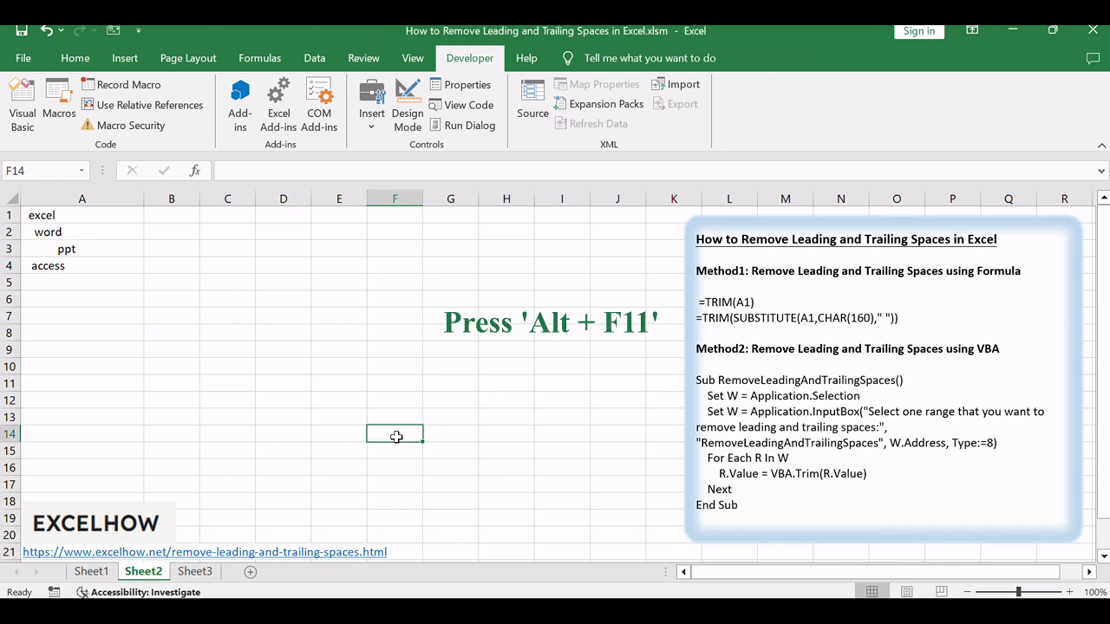
{"action": "key", "text": "alt+F11"}
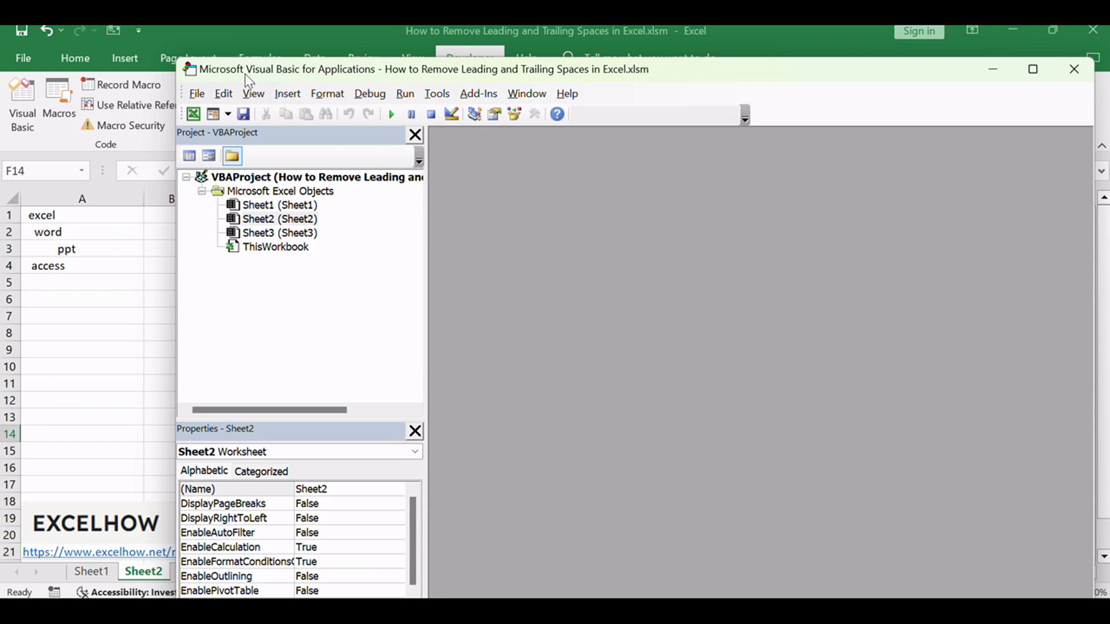
Insert Module1, paste the RemoveSpaces macro code into it, and close the VBA editor.
{"action": "left_click", "coordinate": [395, 243]}
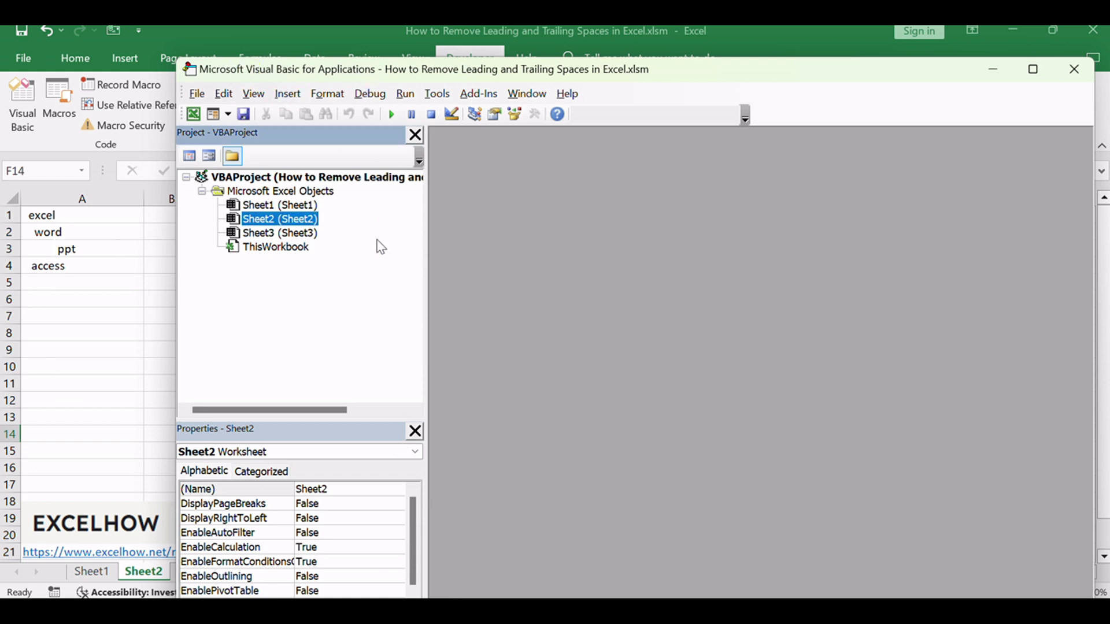
{"action": "right_click", "coordinate": [385, 241]}
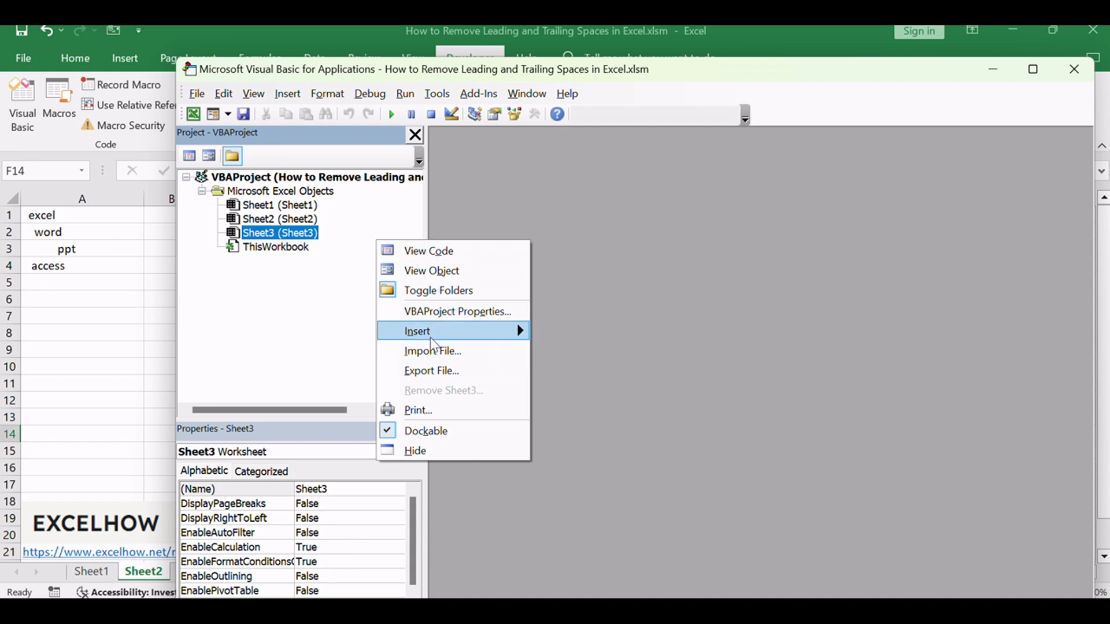
{"action": "mouse_move", "coordinate": [431, 338]}
{"action": "left_click", "coordinate": [569, 351]}
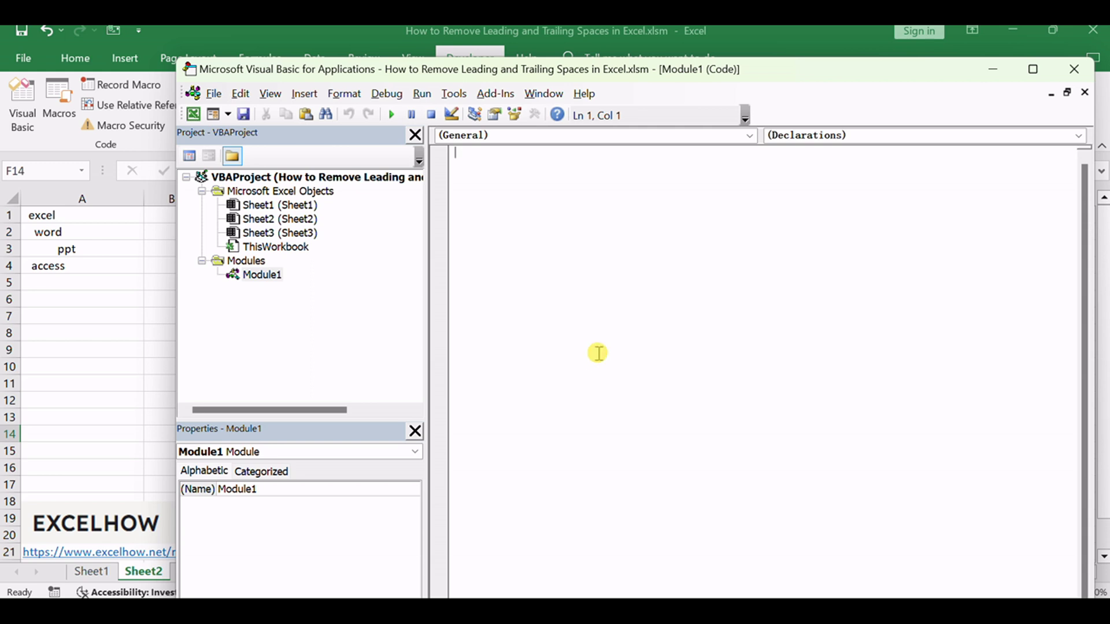
{"action": "key", "text": "ctrl+v"}
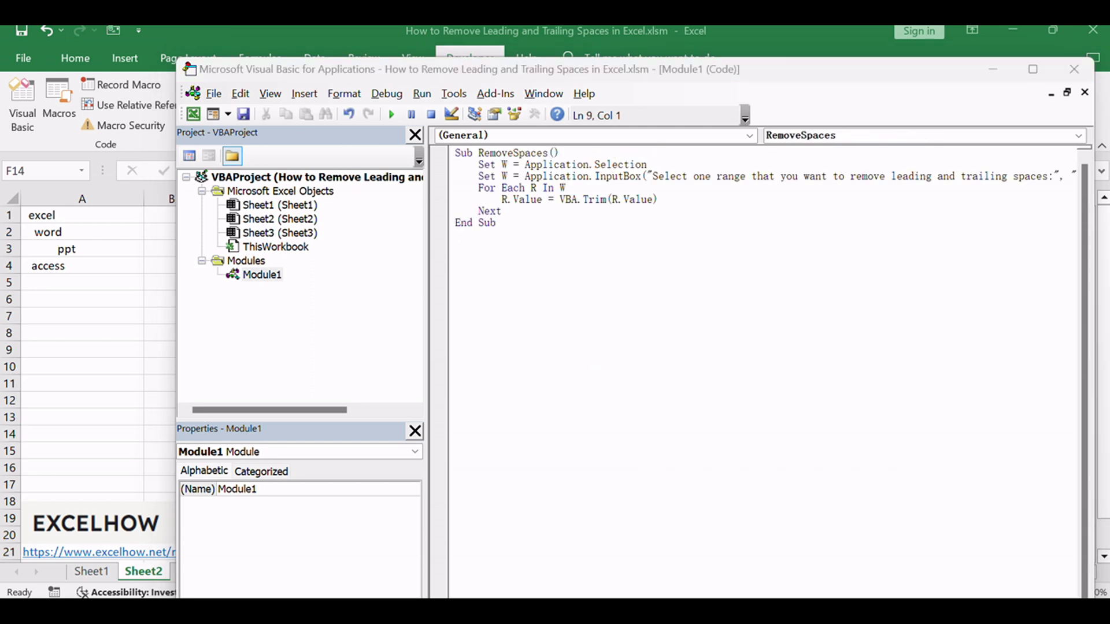
{"action": "double_click", "coordinate": [529, 153]}
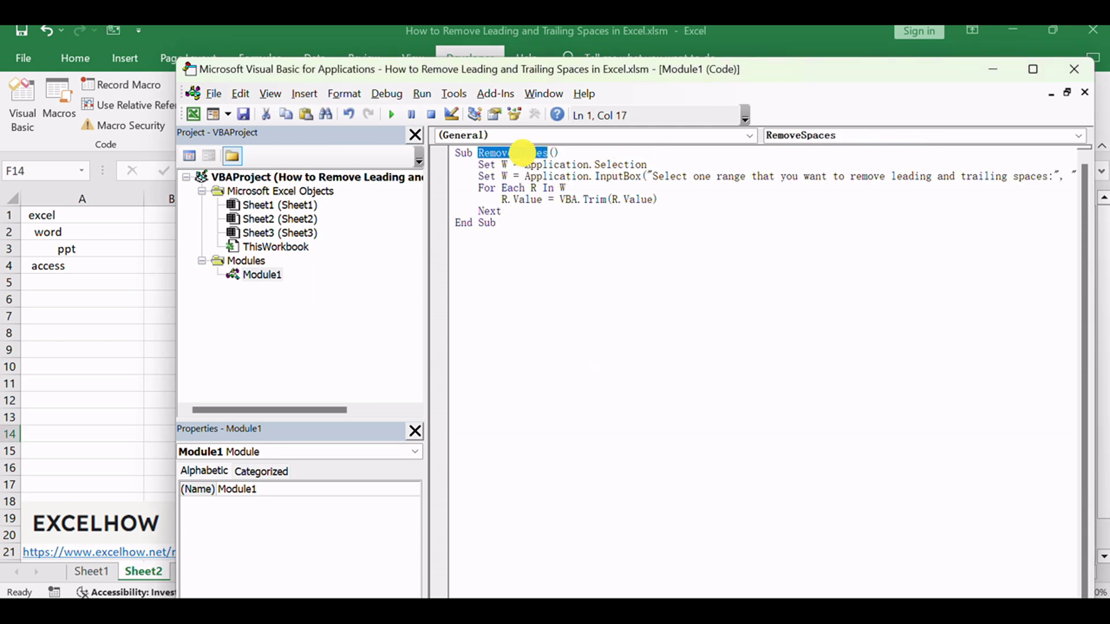
{"action": "left_click", "coordinate": [1074, 69]}
With E6 selected, run the RemoveSpaces macro from the Alt+F8 macro list.
{"action": "left_click", "coordinate": [336, 299]}
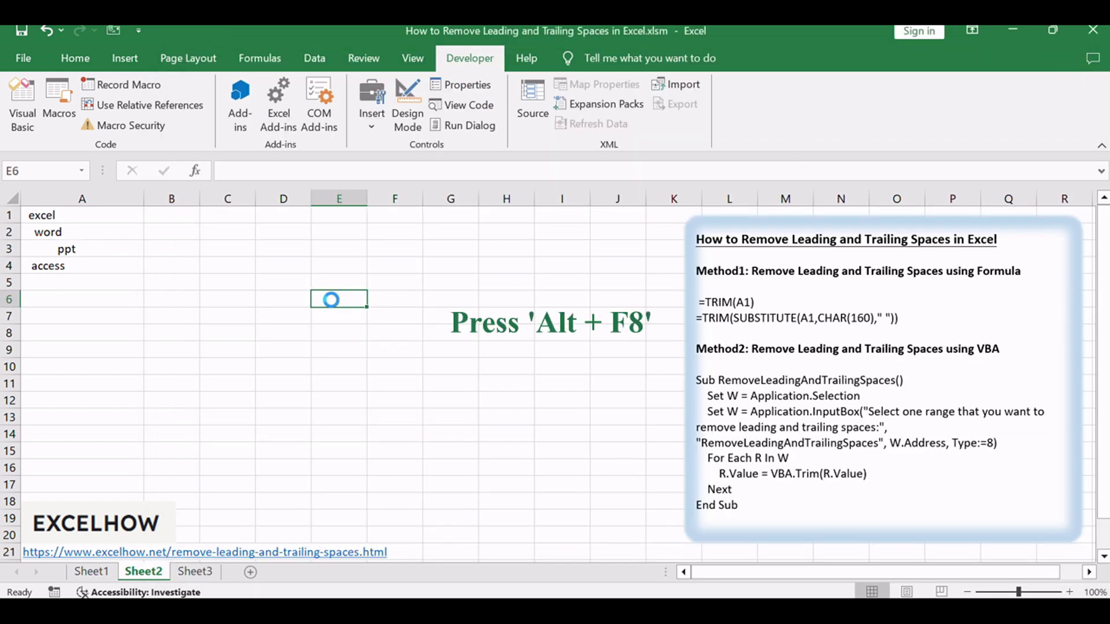
{"action": "key", "text": "alt+F8"}
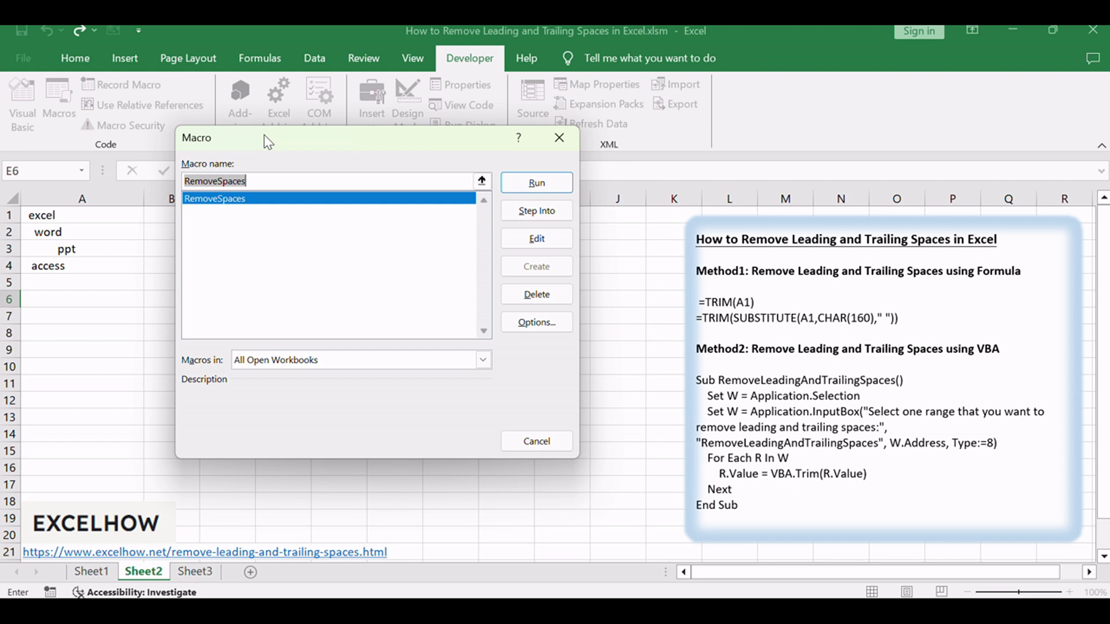
{"action": "left_click", "coordinate": [209, 200]}
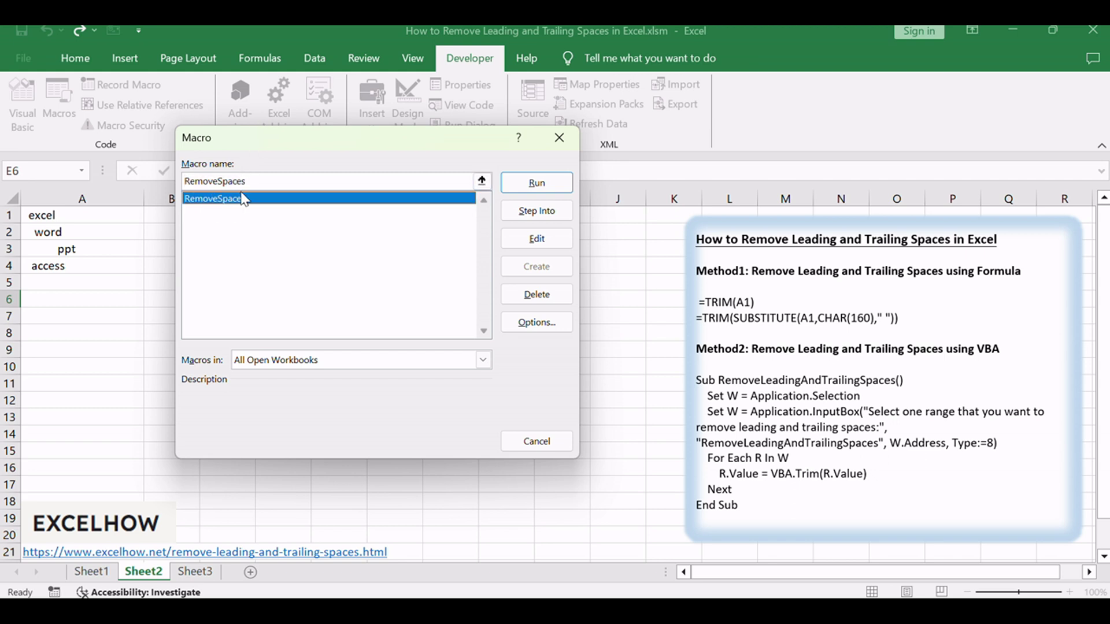
{"action": "key", "text": "Return"}
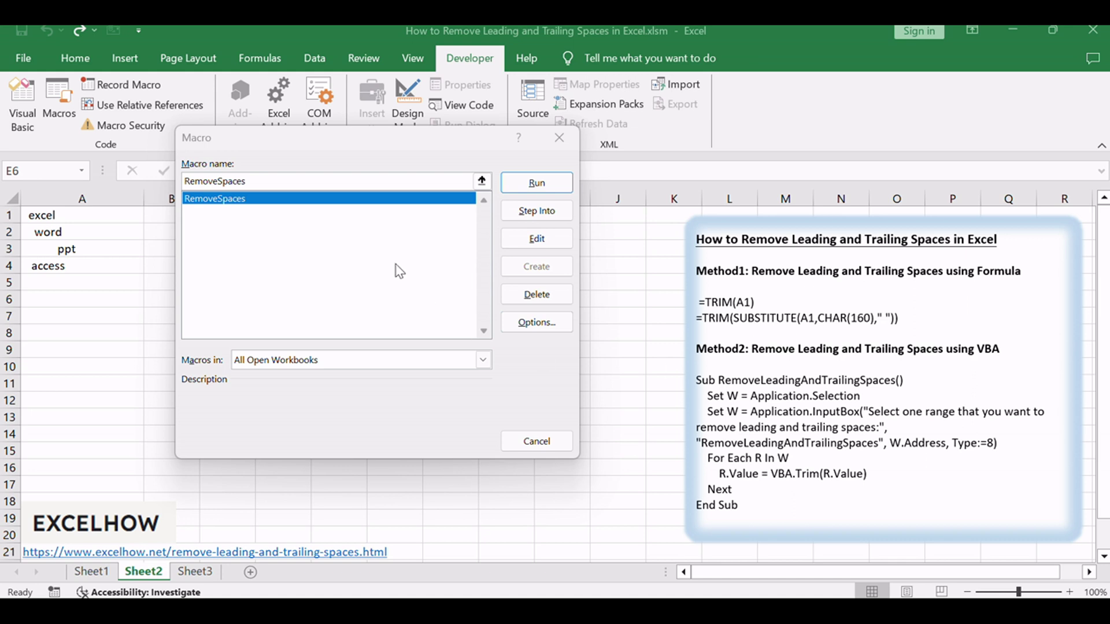
{"action": "left_click", "coordinate": [356, 146]}
{"action": "left_click", "coordinate": [537, 183]}
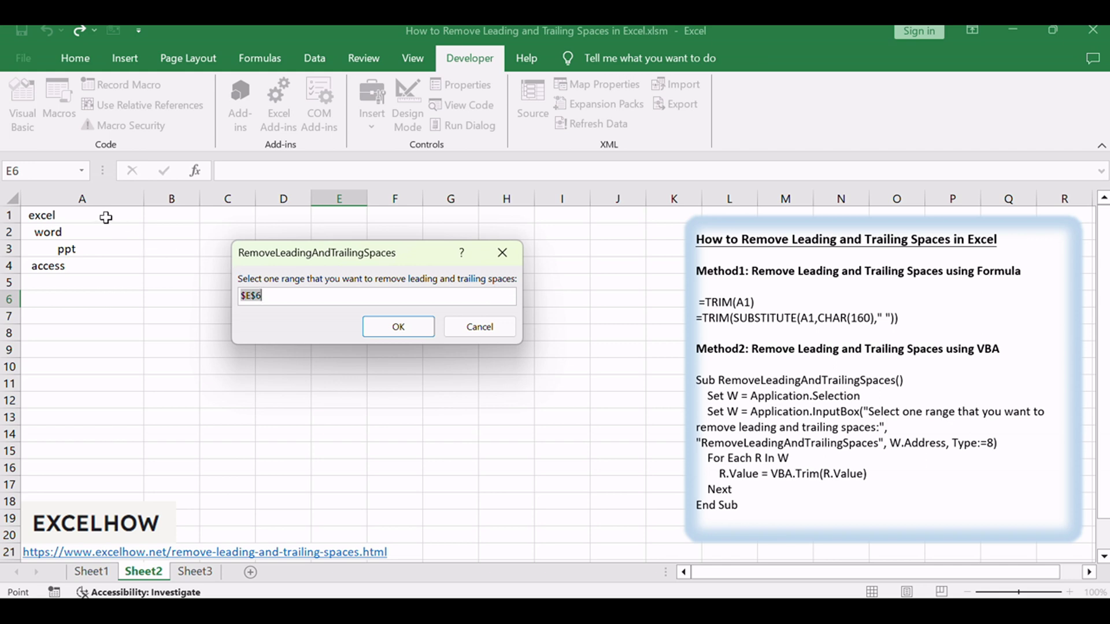
Give the macro's range prompt $A$1:$A$4 and confirm with OK.
{"action": "left_click_drag", "start_coordinate": [106, 217], "coordinate": [88, 265]}
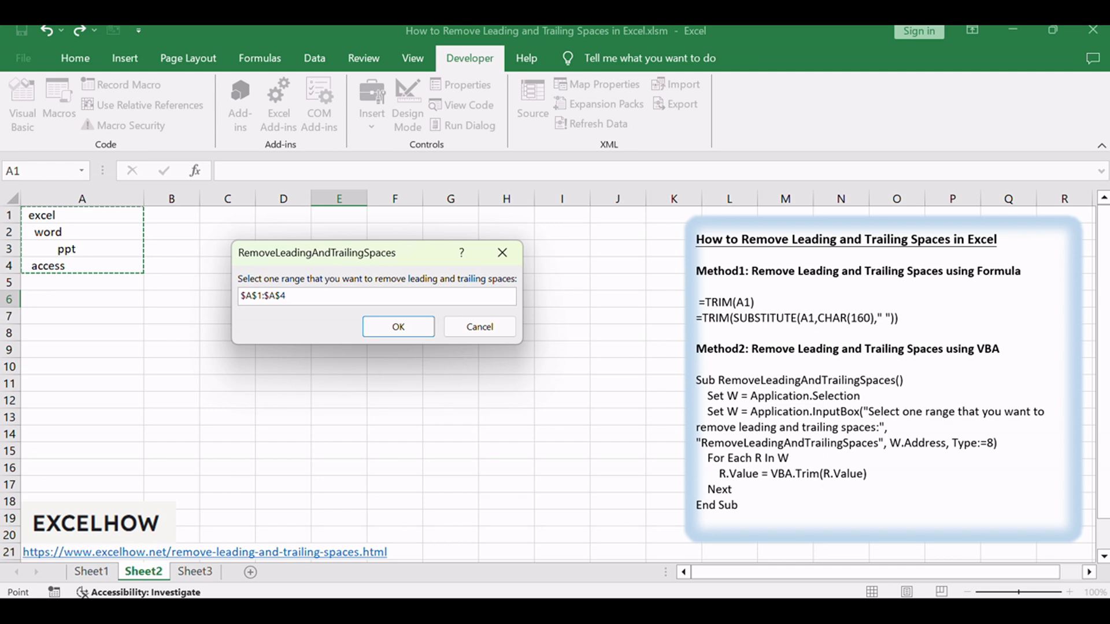
{"action": "key", "text": "Return"}
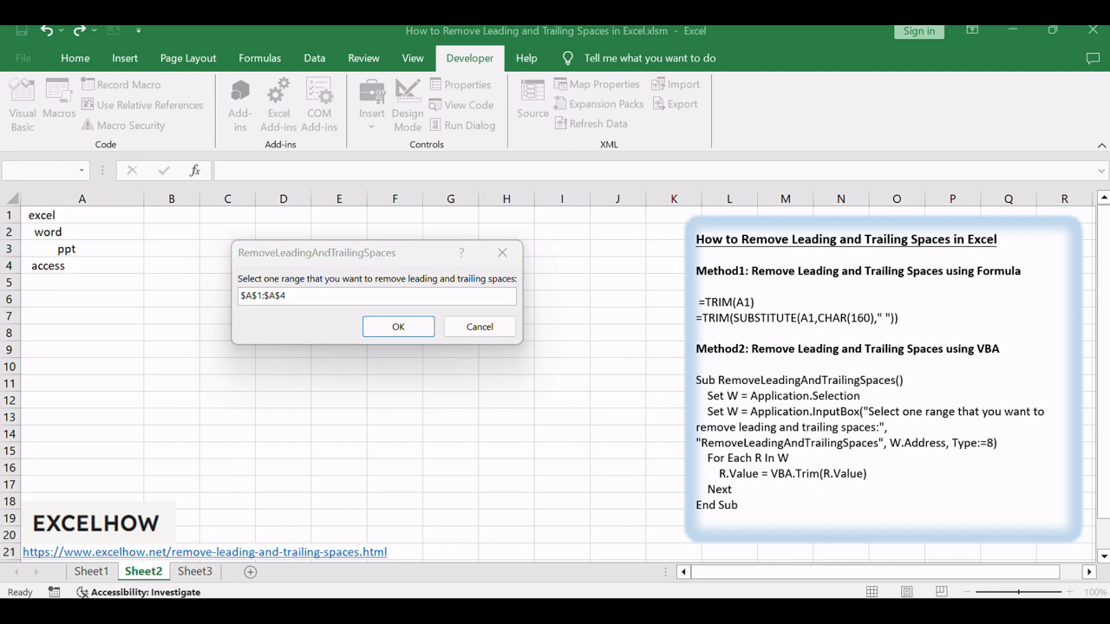
{"action": "left_click", "coordinate": [378, 254]}
{"action": "left_click", "coordinate": [378, 328]}
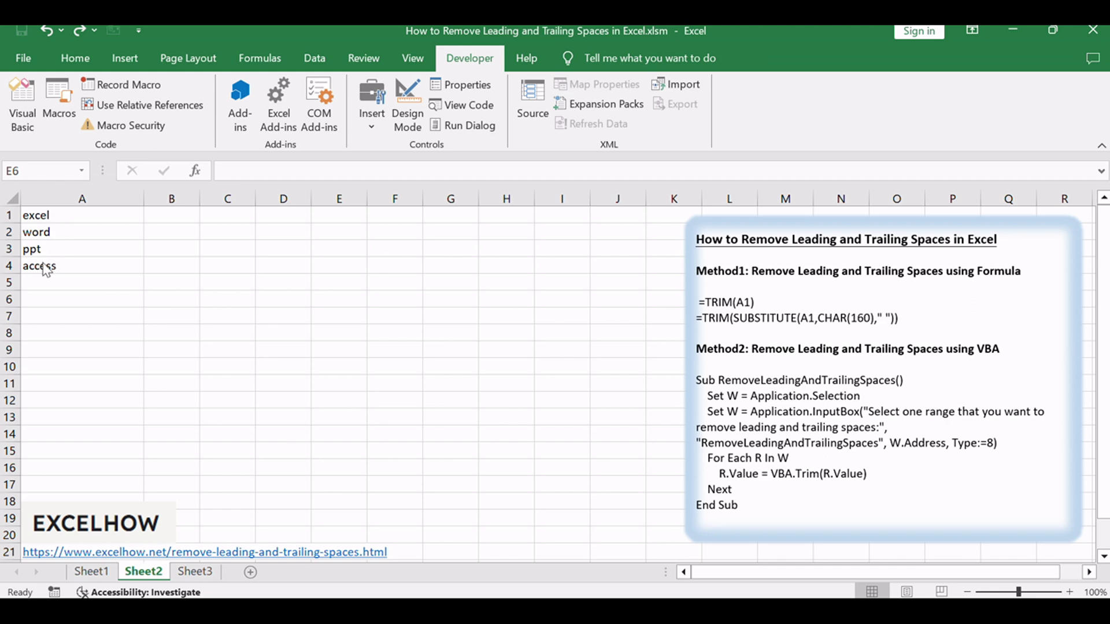
Select A1:A4 to verify excel, word, ppt and access are trimmed flush left.
{"action": "left_click_drag", "start_coordinate": [59, 216], "coordinate": [60, 264]}
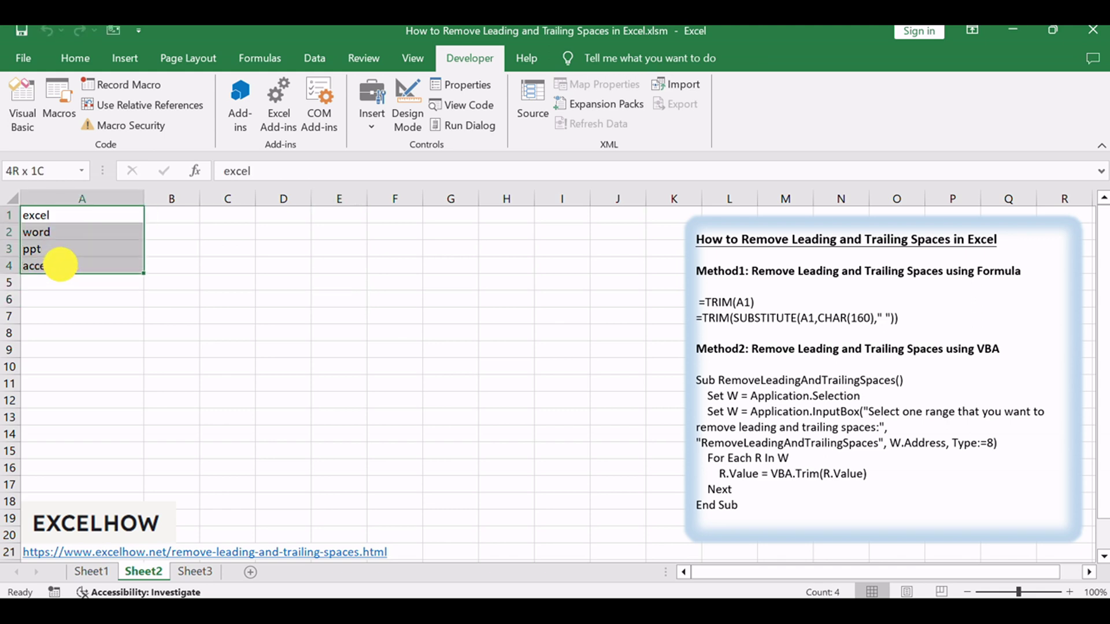
{"action": "left_click", "coordinate": [324, 305]}
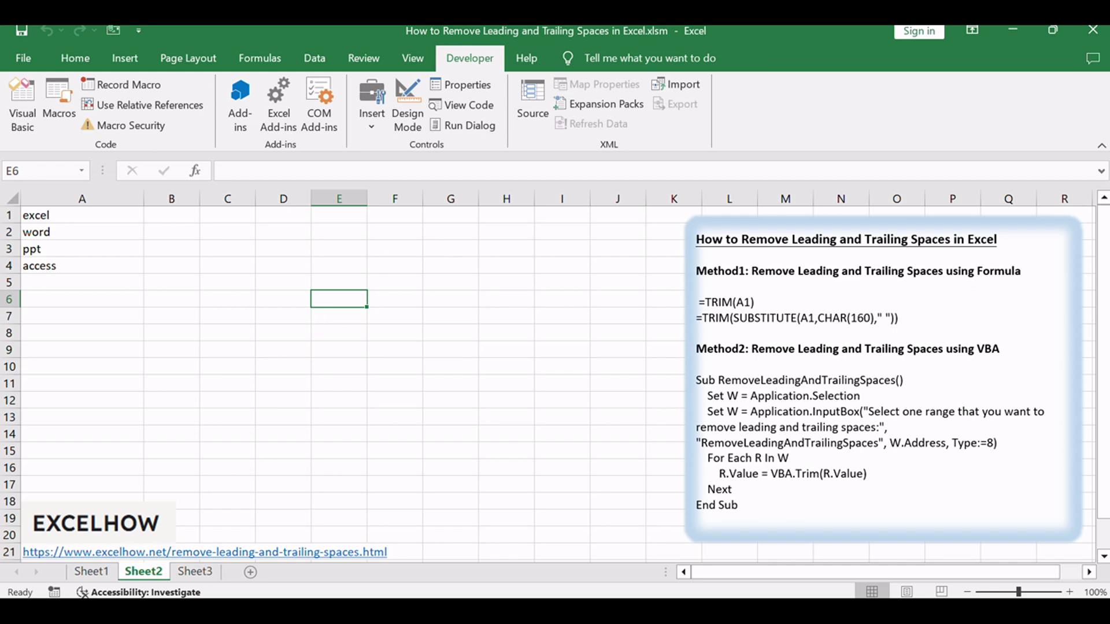
{"action": "key", "text": "alt+F11"}
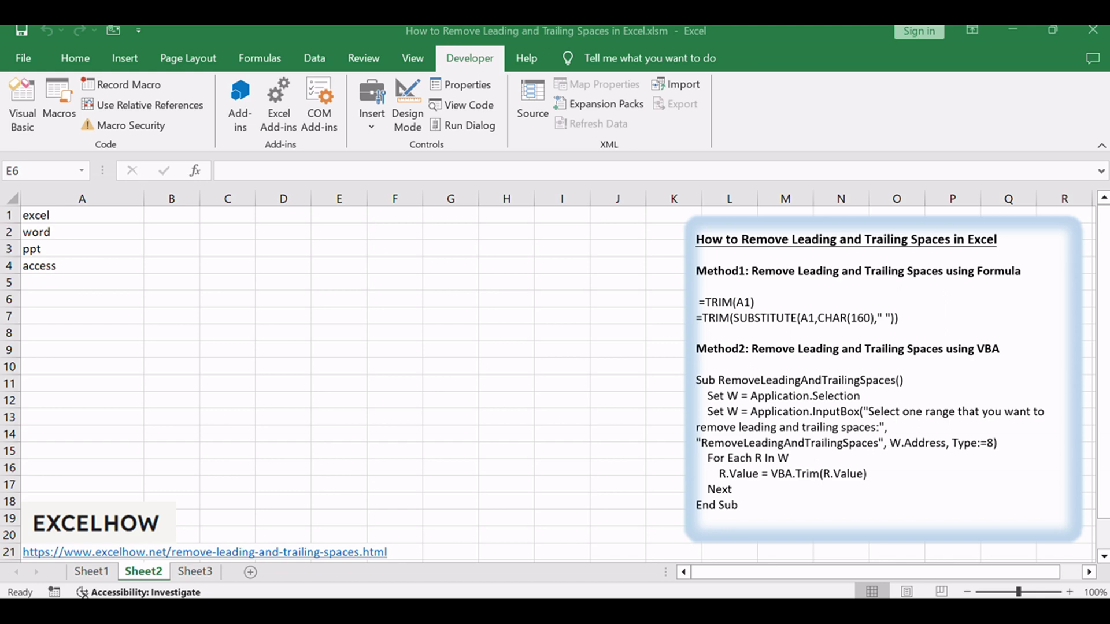